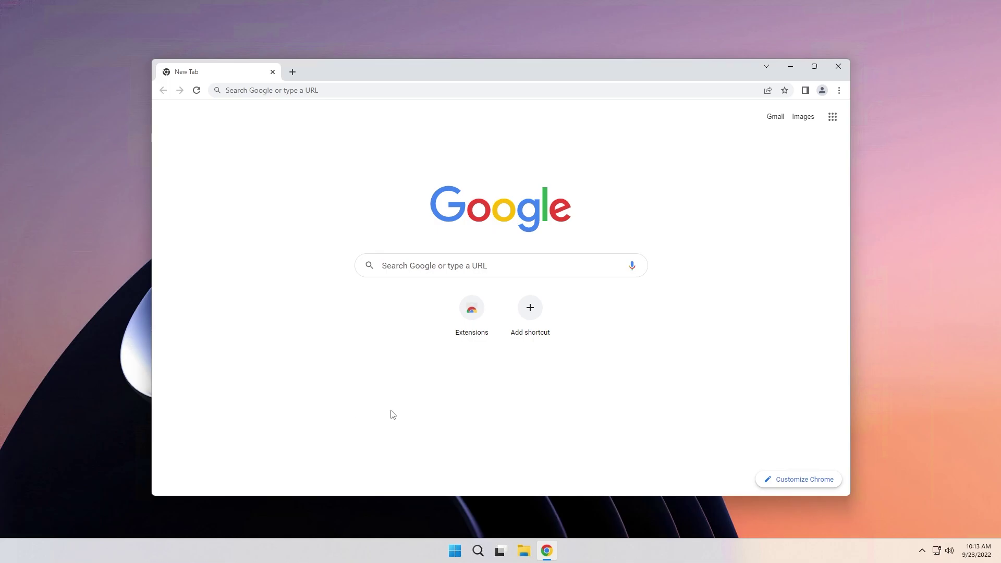
Search the Chrome Web Store for 'Tabliss' and open its extension page.
click(476, 321)
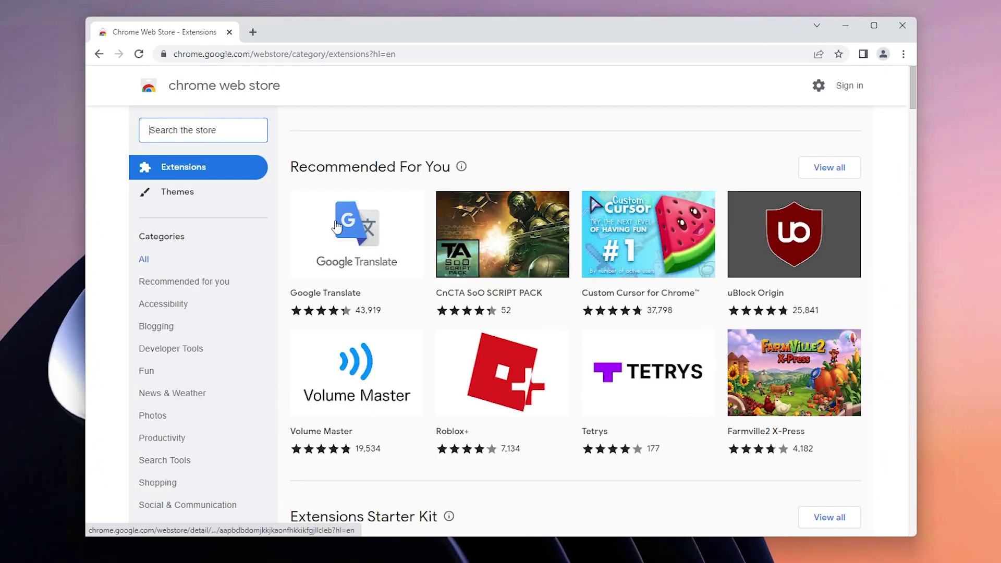
click(203, 130)
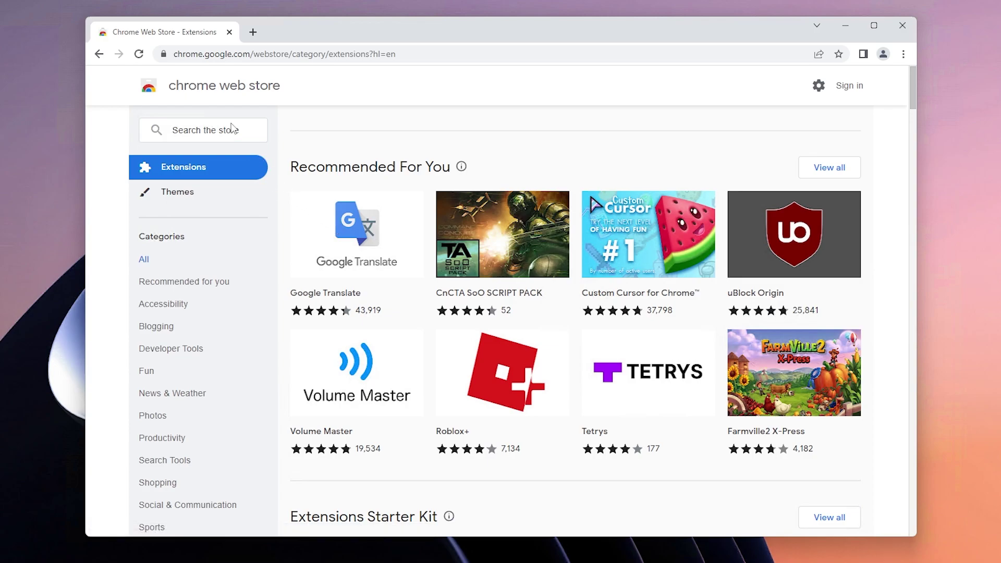
text(Tabliss)
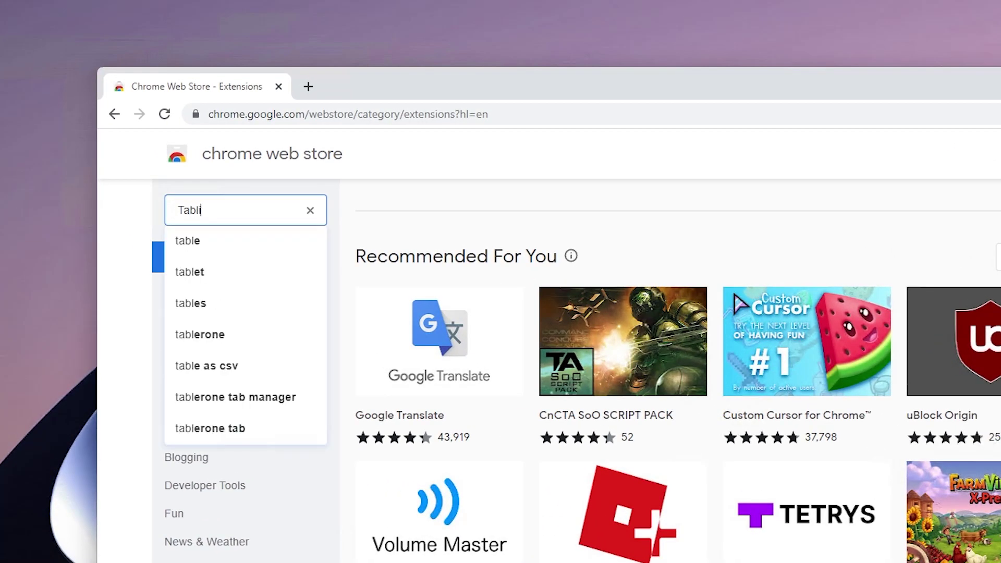
click(281, 245)
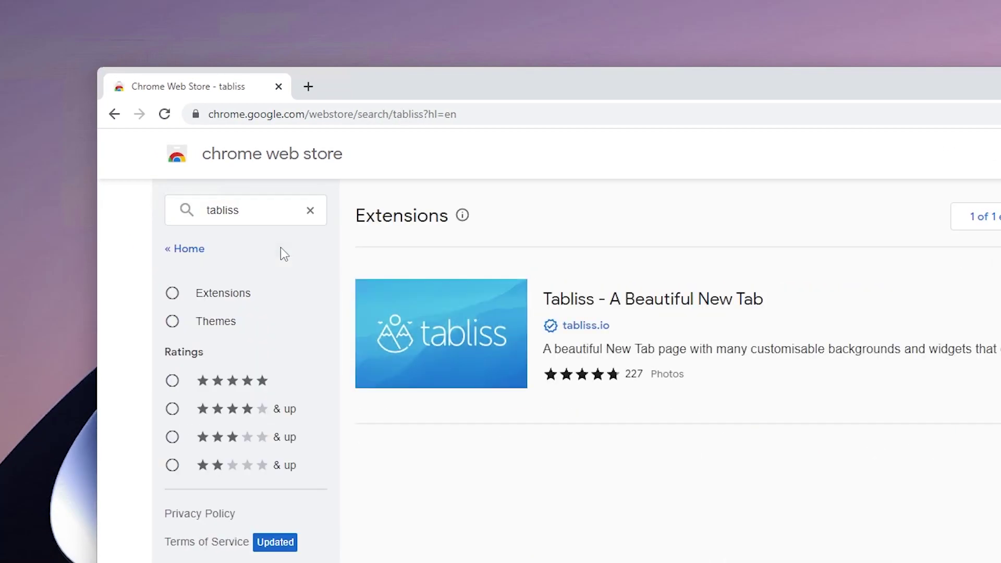
click(351, 216)
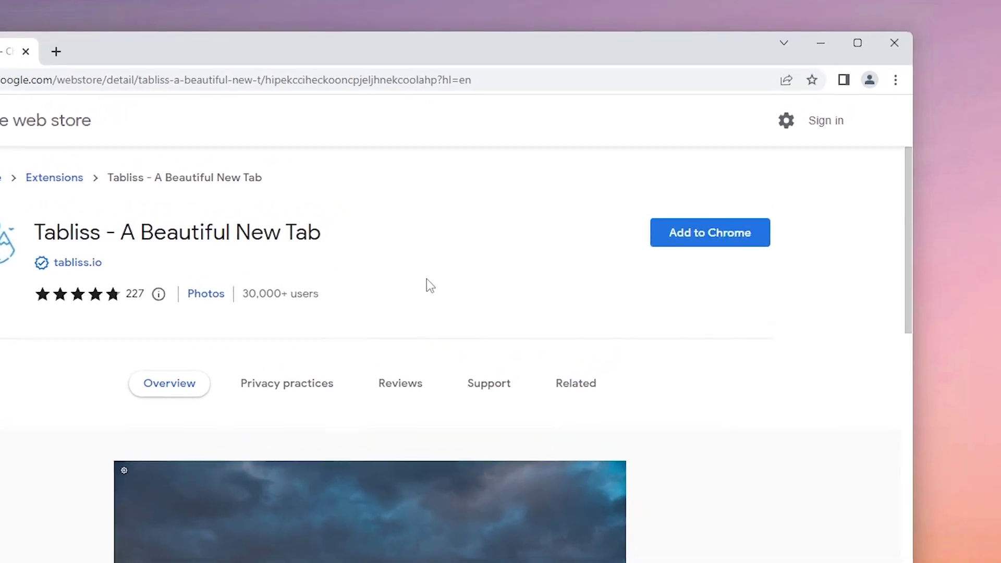
Add Tabliss to Chrome and open a new tab showing its photo background.
click(741, 176)
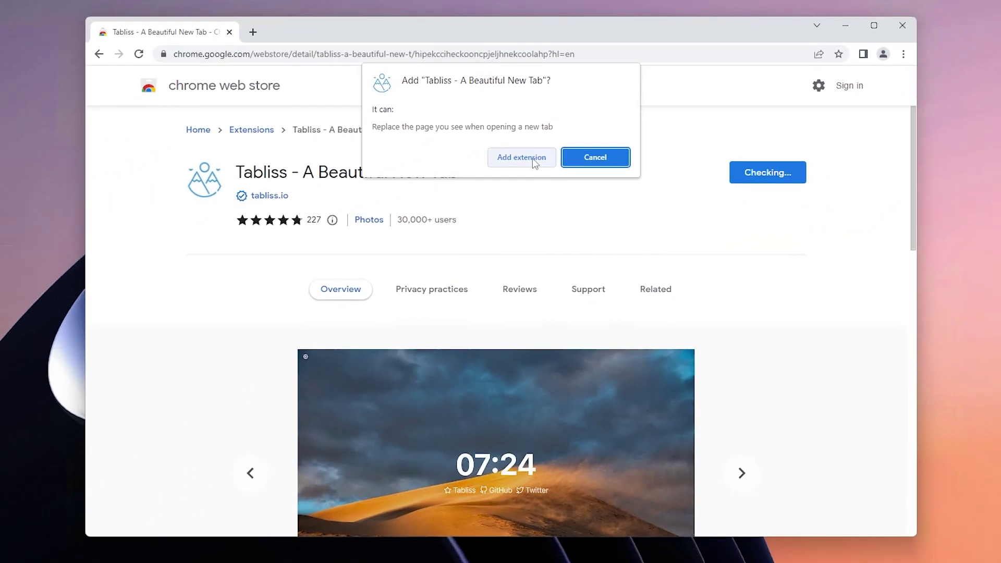
click(533, 158)
click(254, 32)
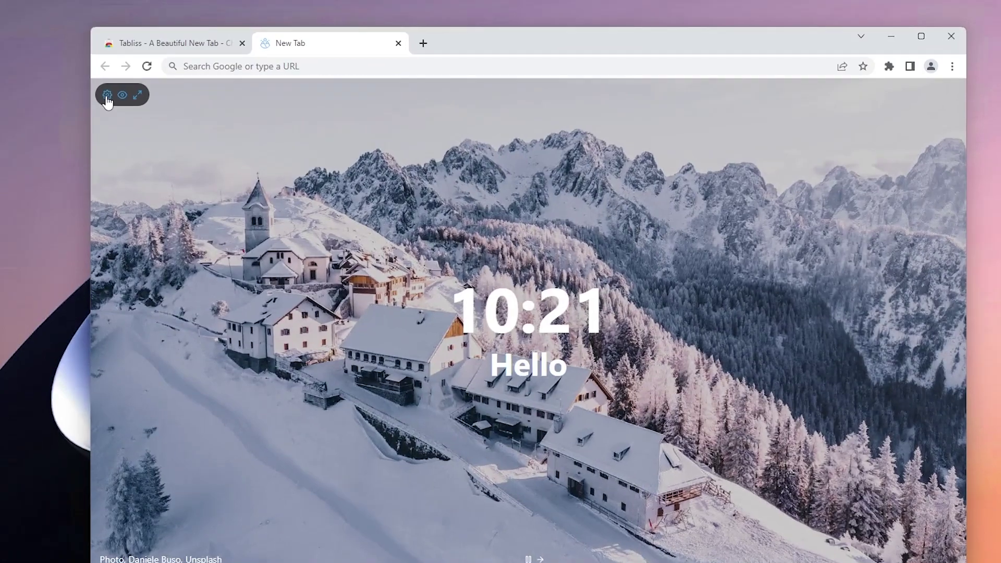
Switch the background to Upload Images using fern photo 938183.jpg, with a slight Blur.
click(99, 82)
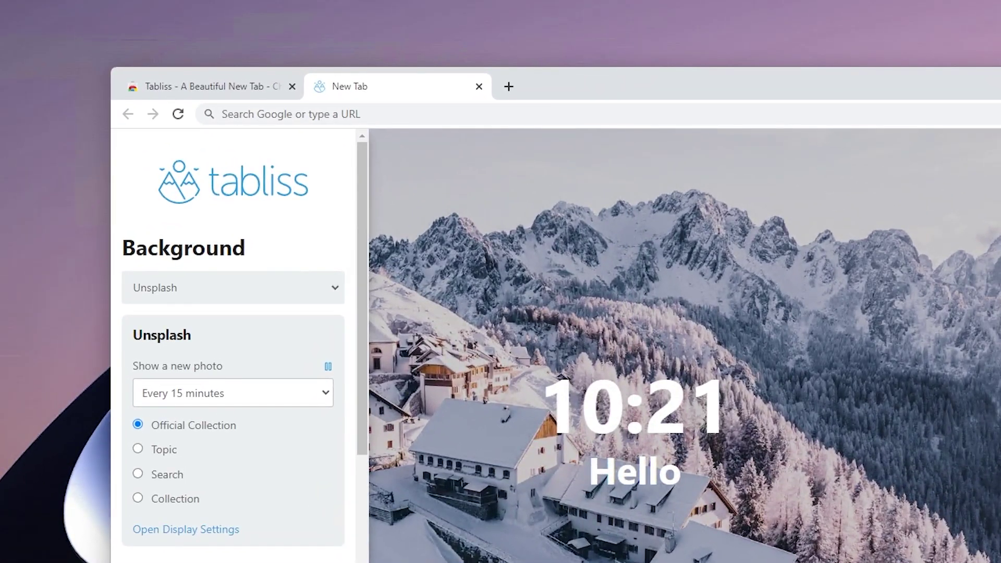
drag(120, 240, 278, 249)
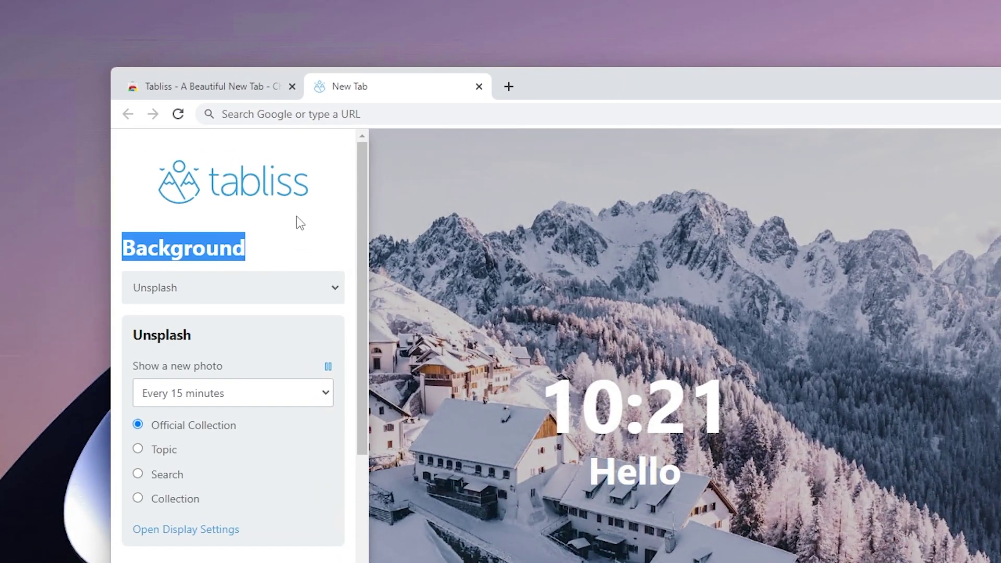
click(281, 290)
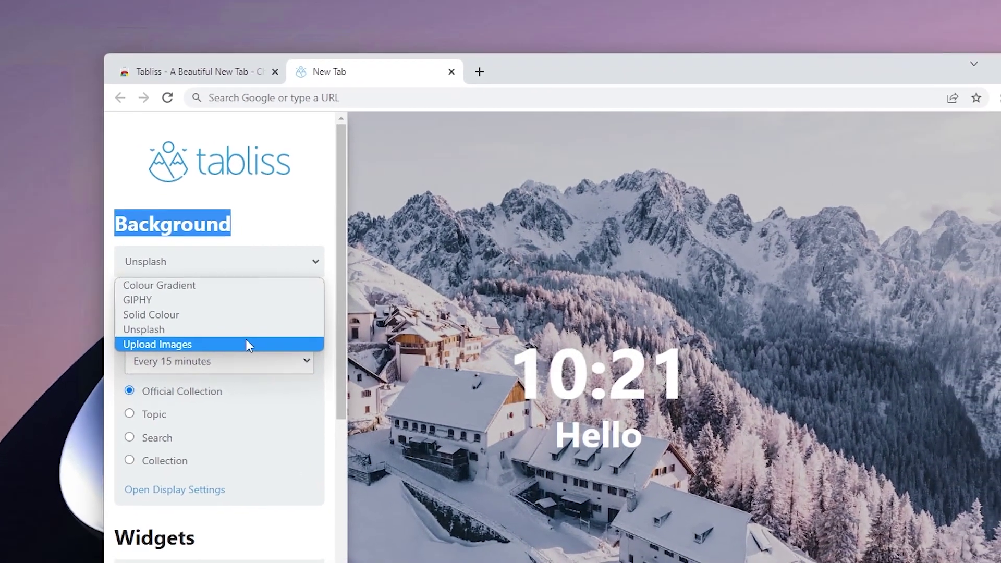
click(245, 344)
click(185, 345)
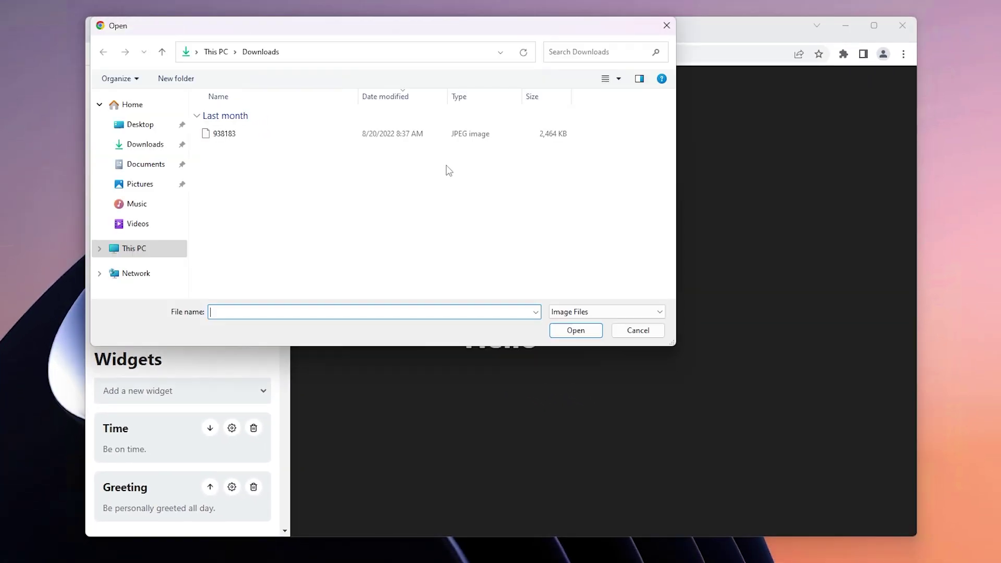
click(441, 136)
click(591, 330)
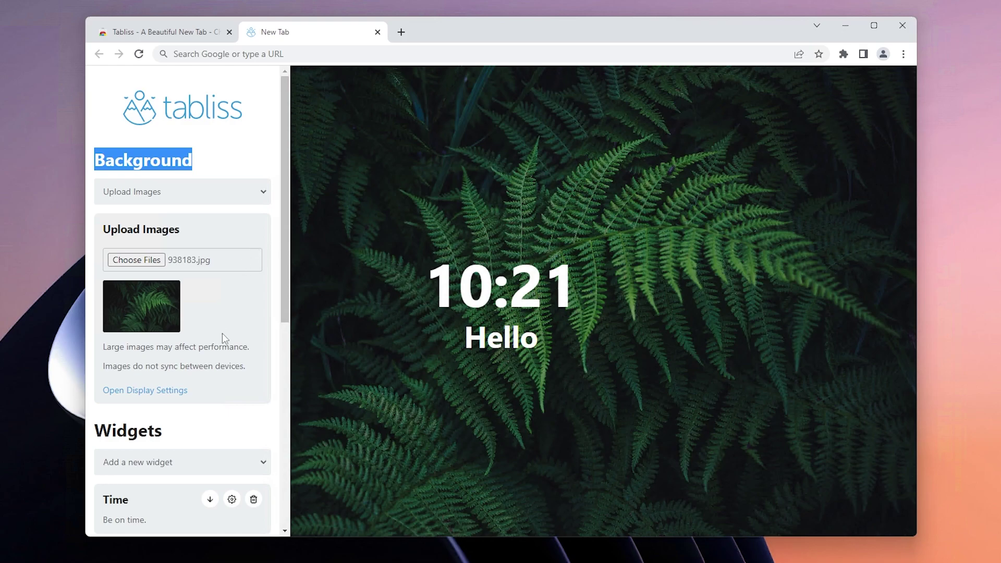
click(162, 392)
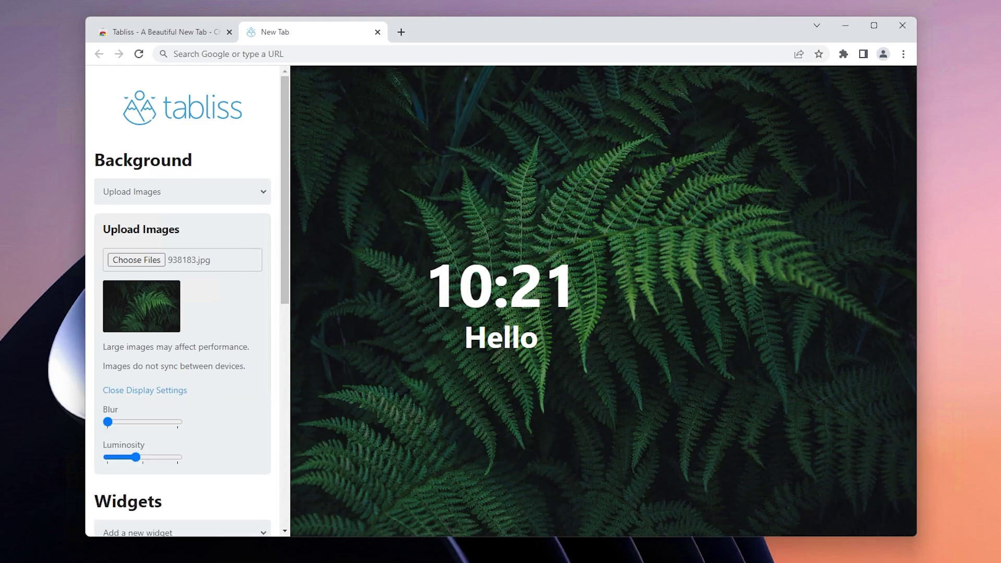
drag(109, 426, 117, 426)
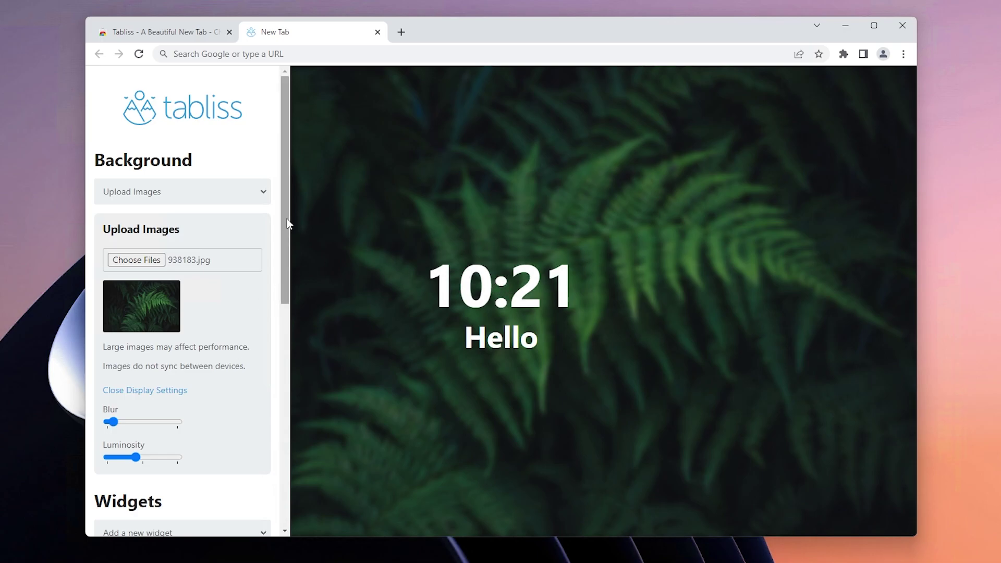
Delete the Greeting widget, then set the Time widget to top-centre position and a slightly smaller size.
drag(287, 218, 289, 372)
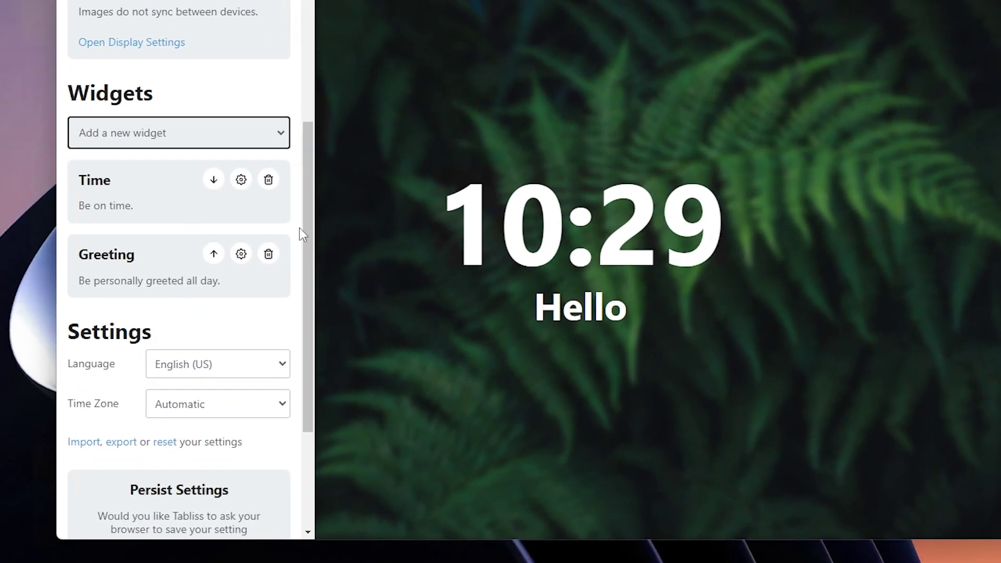
click(269, 257)
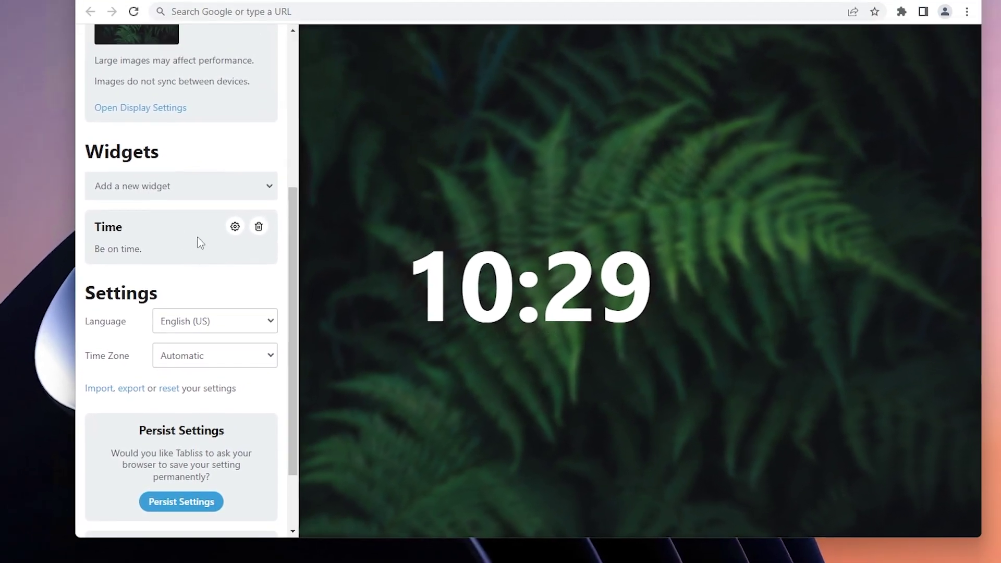
click(235, 227)
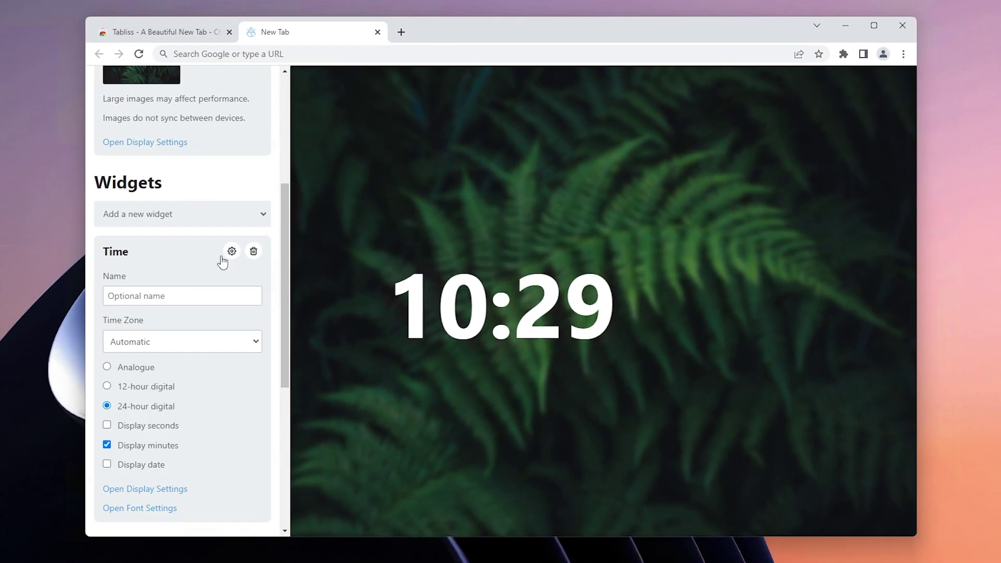
scroll(289, 354, down, 3)
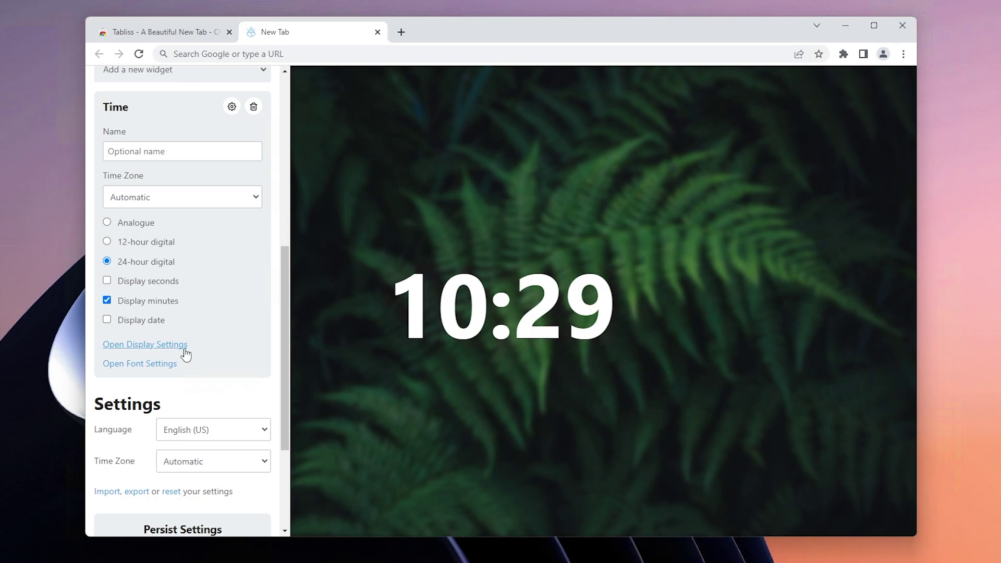
click(188, 344)
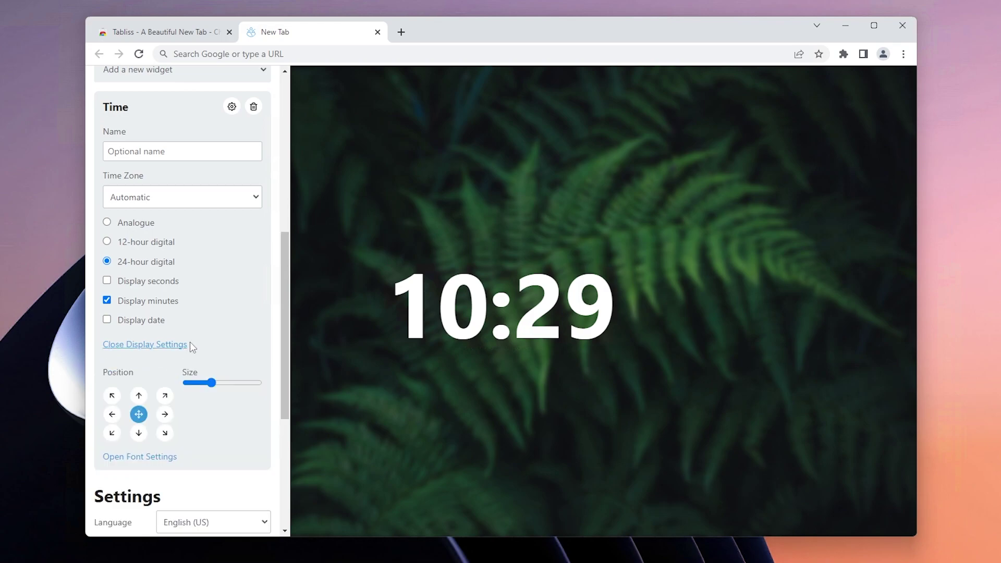
click(139, 395)
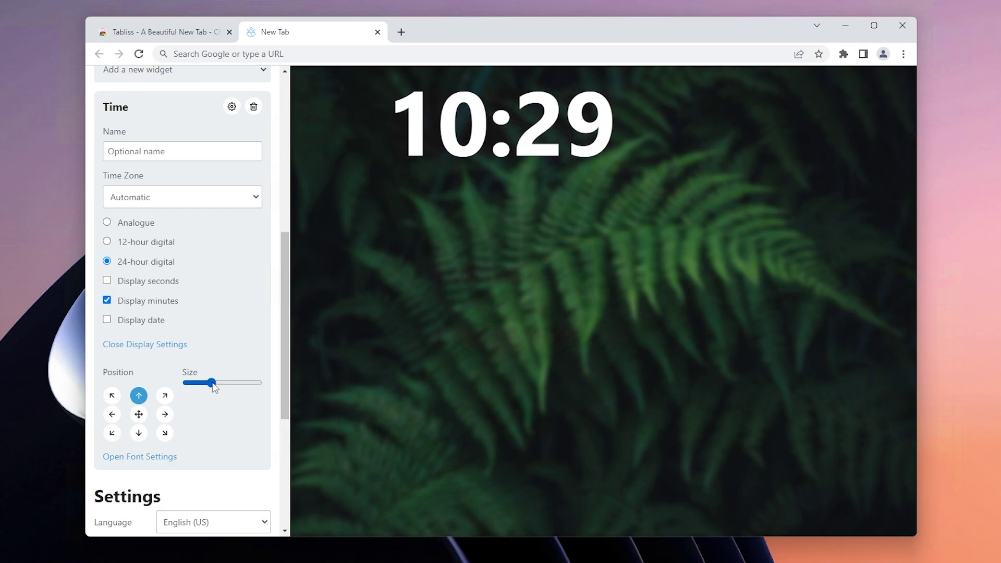
drag(211, 383, 207, 382)
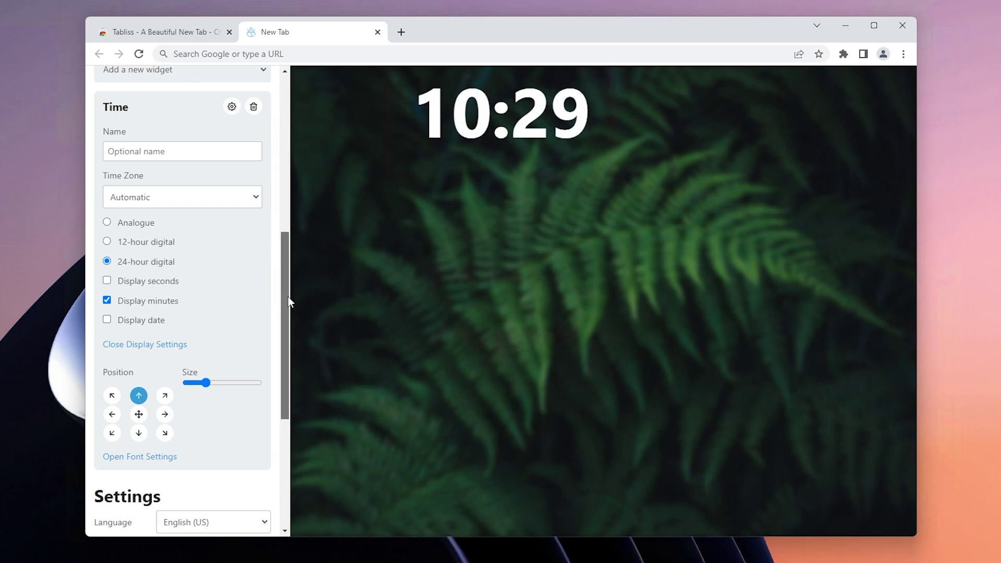
scroll(288, 301, up, 7)
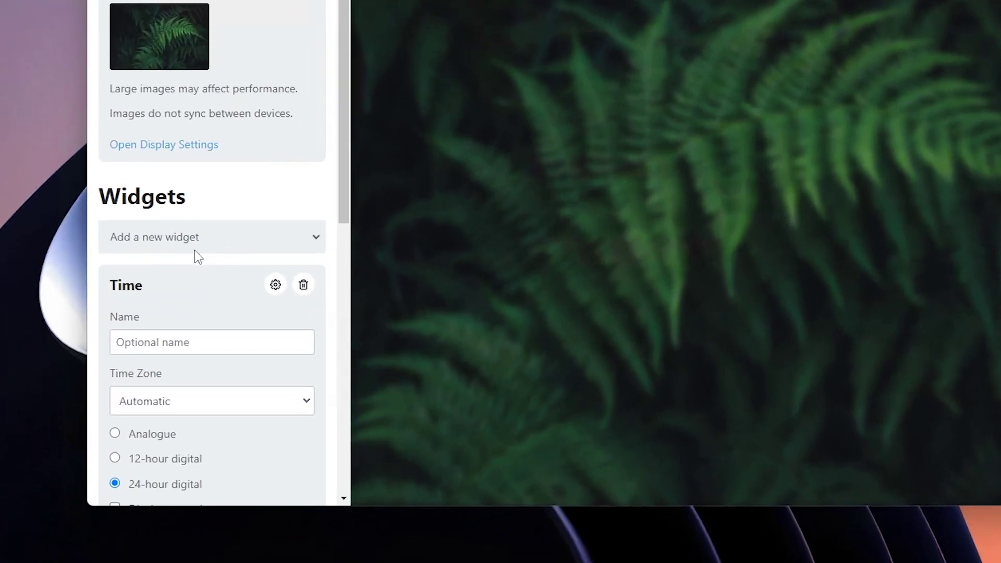
Add a Search Box widget and drag its display Size slider right to enlarge it.
click(169, 454)
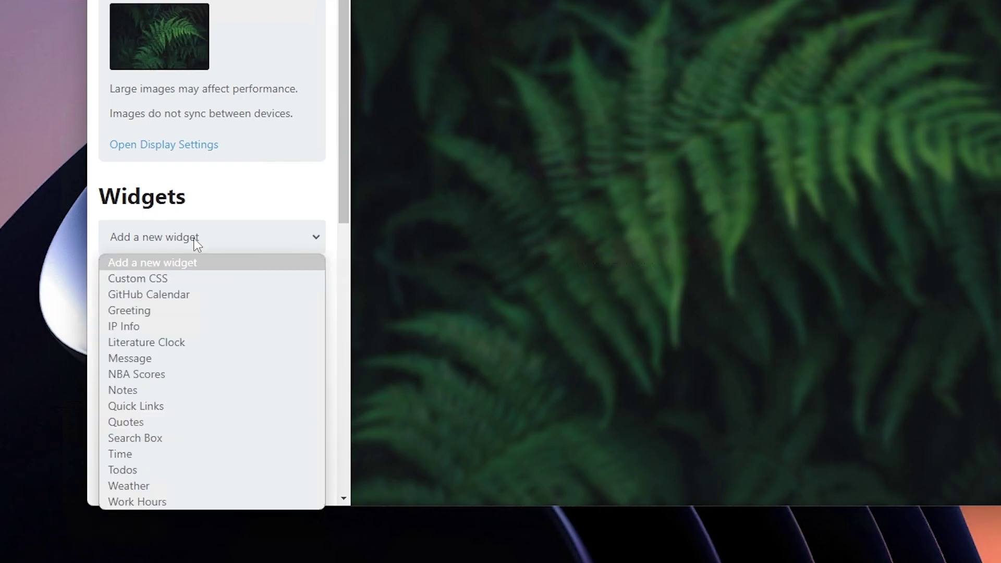
click(182, 438)
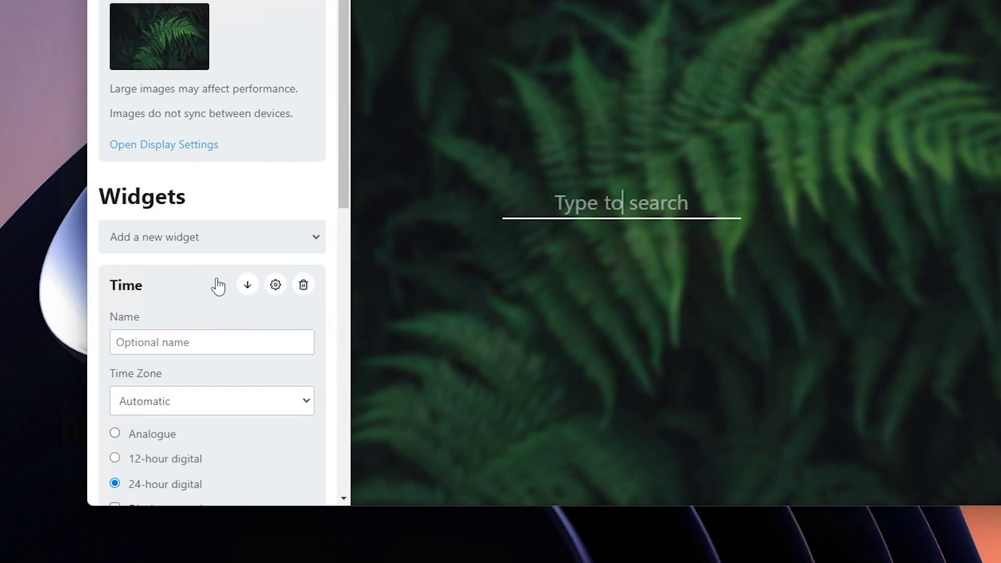
scroll(218, 286, down, 10)
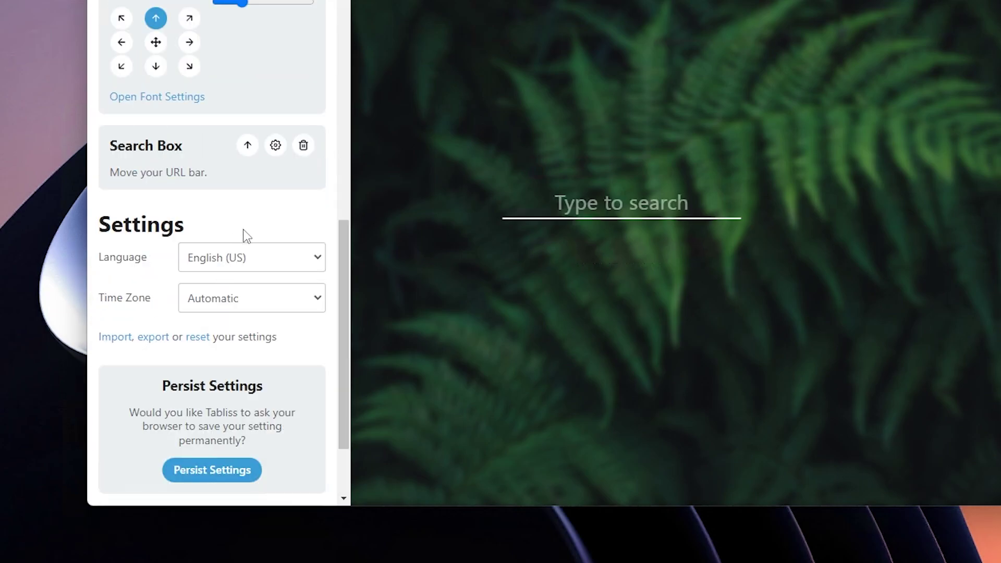
click(276, 146)
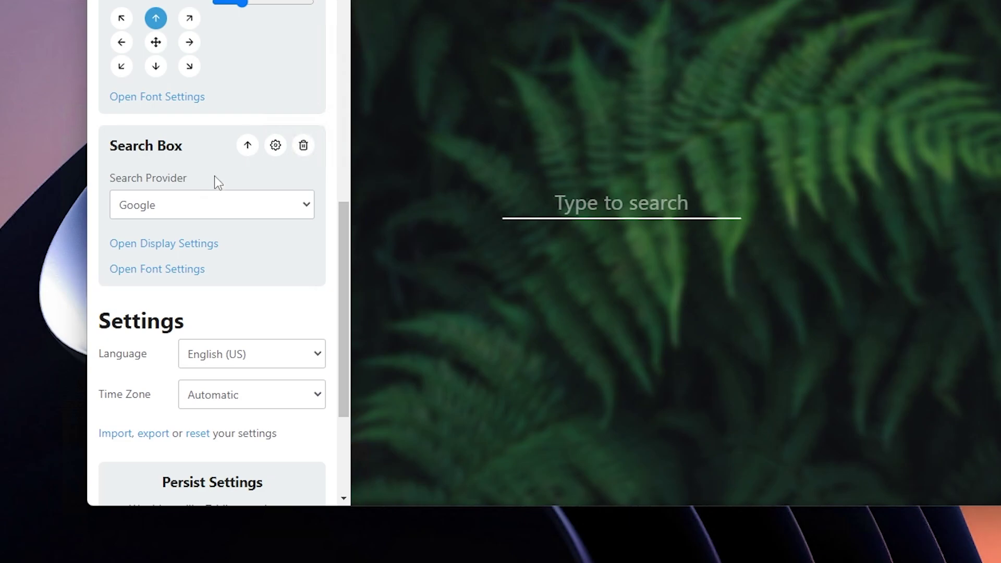
click(204, 245)
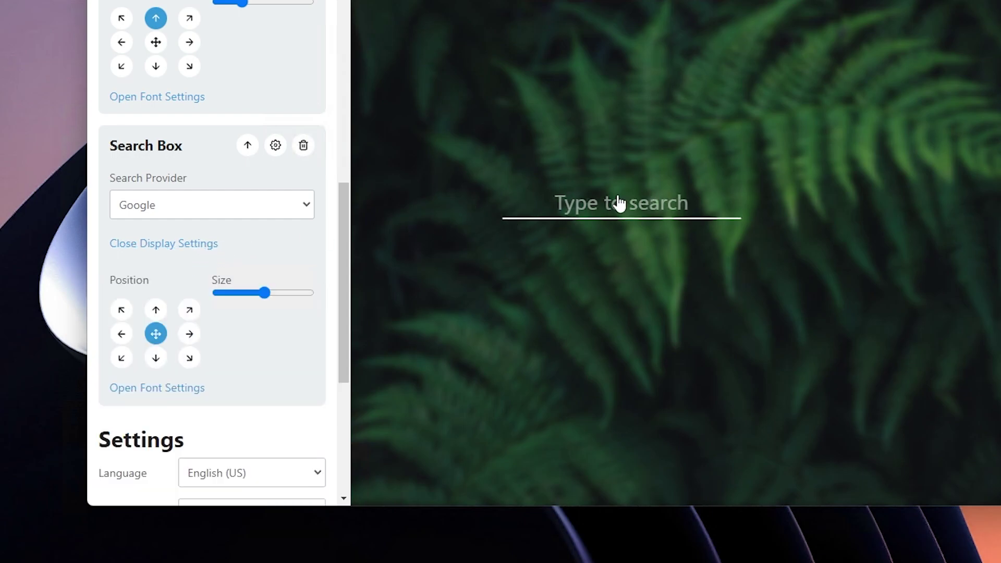
drag(265, 293, 266, 292)
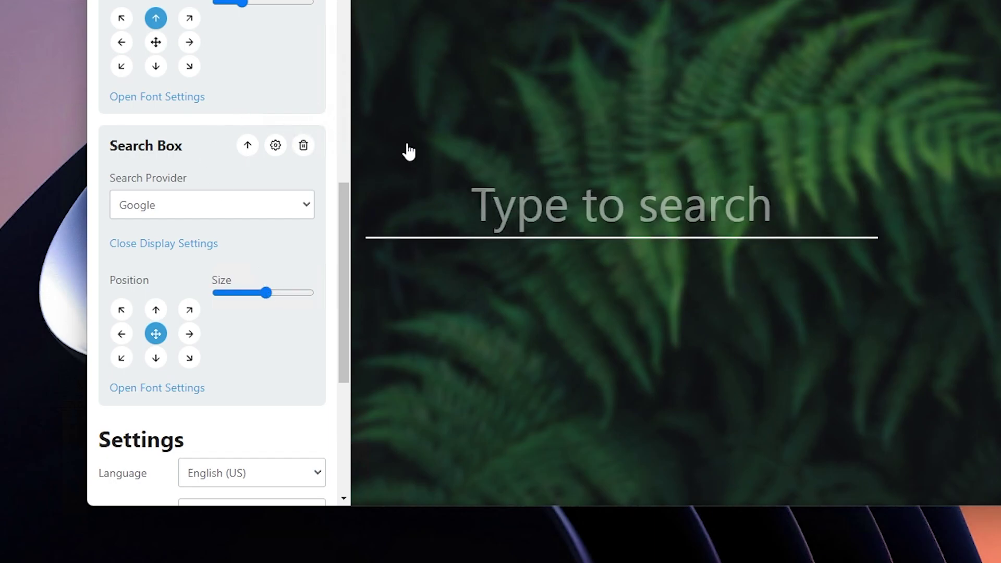
scroll(292, 114, up, 8)
Add a Weather widget and set its city to London.
click(180, 8)
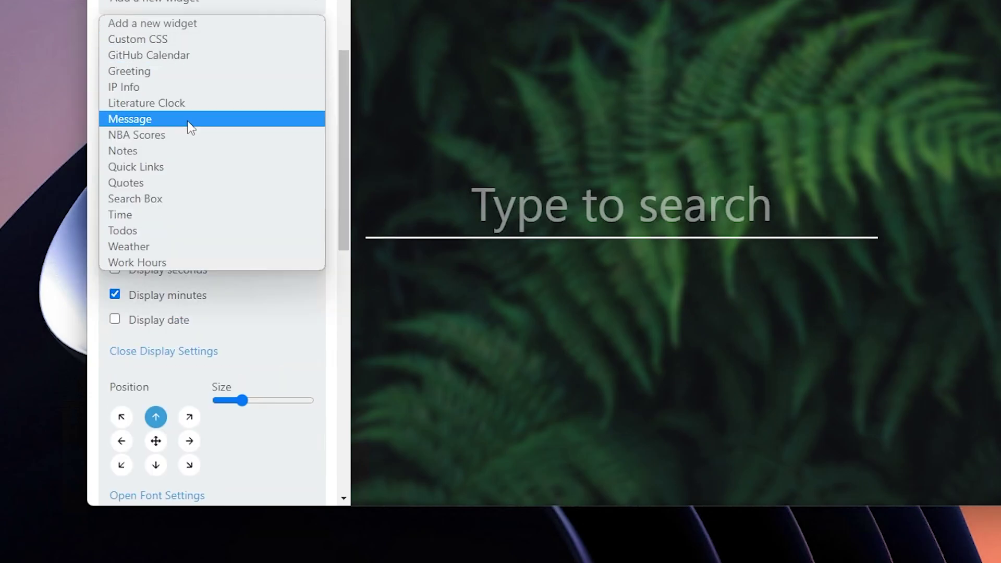
click(167, 247)
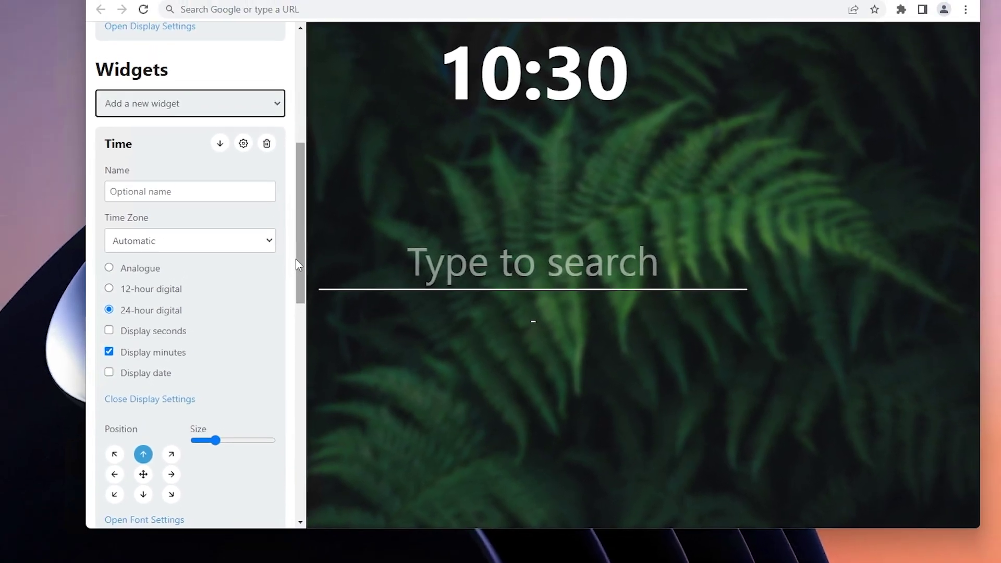
scroll(295, 259, down, 2)
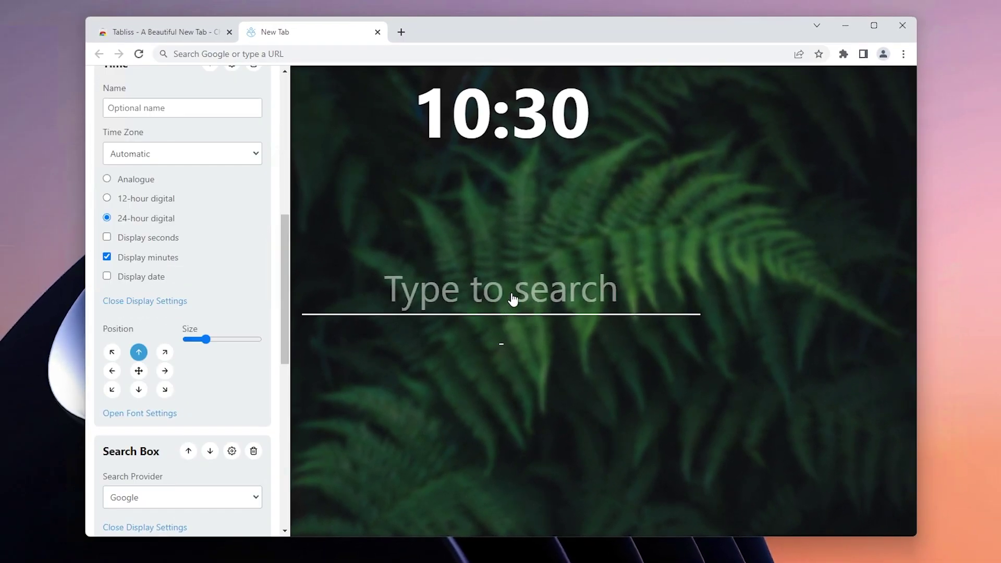
scroll(217, 318, down, 5)
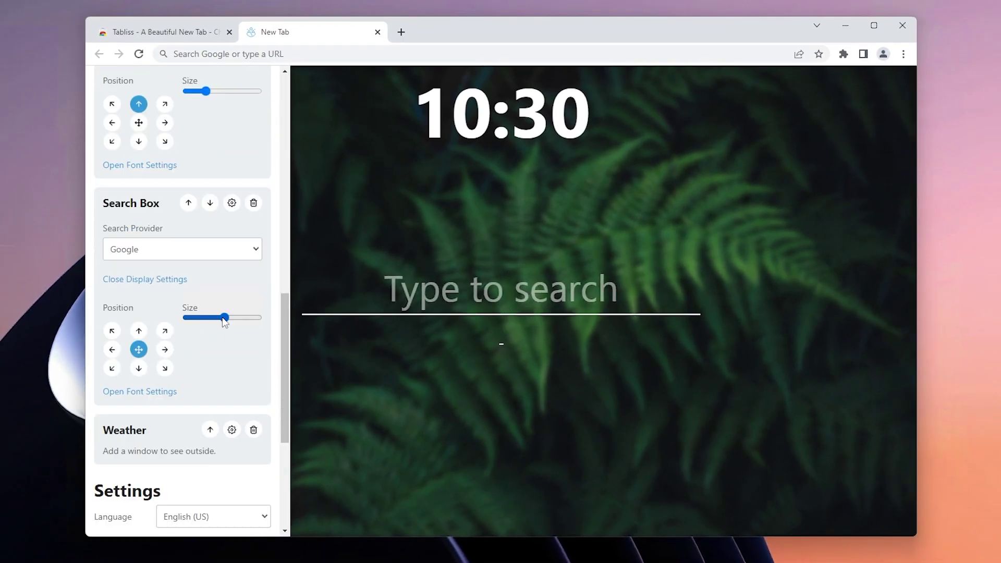
click(232, 429)
scroll(186, 404, down, 2)
click(156, 360)
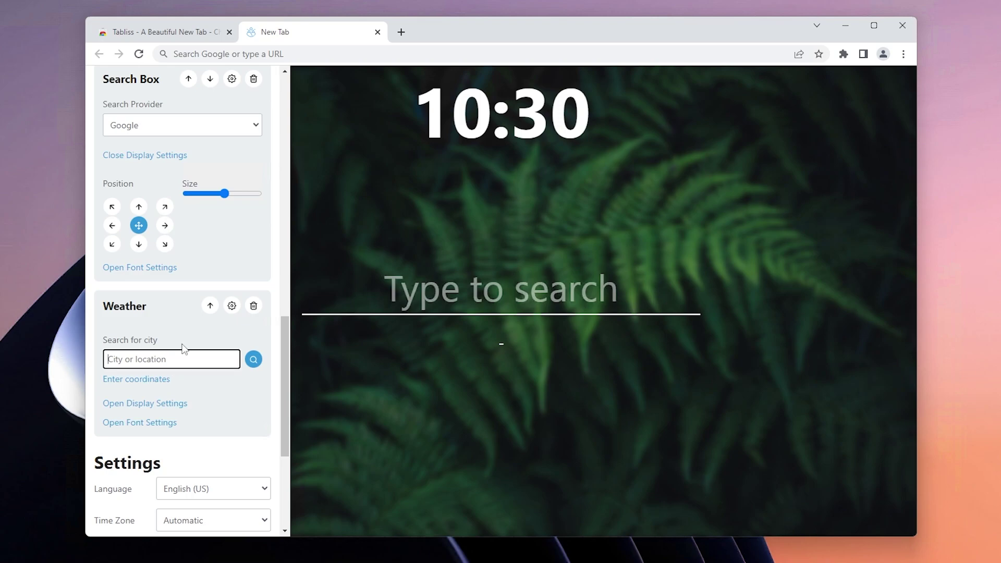
text(London)
click(253, 362)
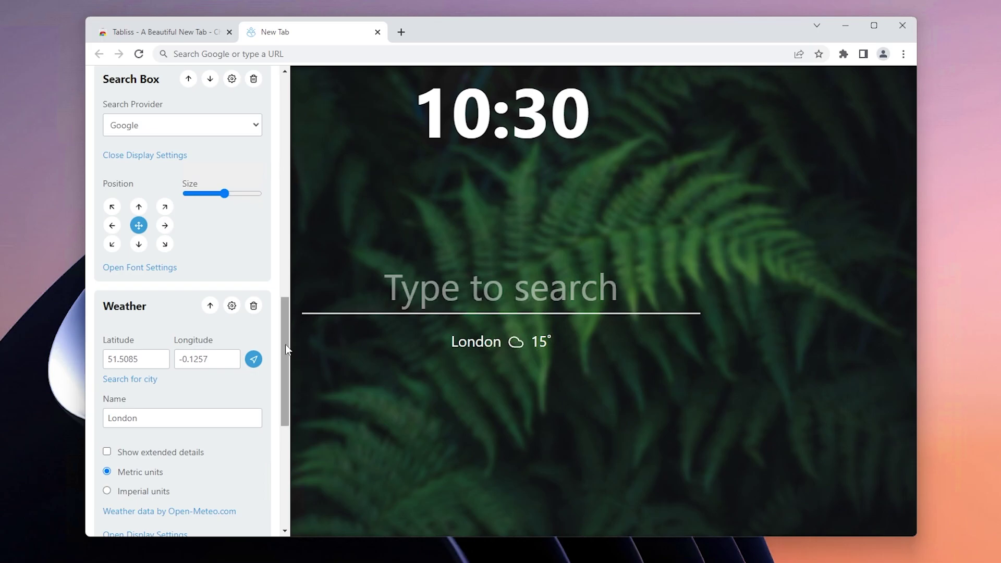
Shrink the Weather widget with the Size slider in its display settings.
drag(286, 344, 283, 373)
click(177, 391)
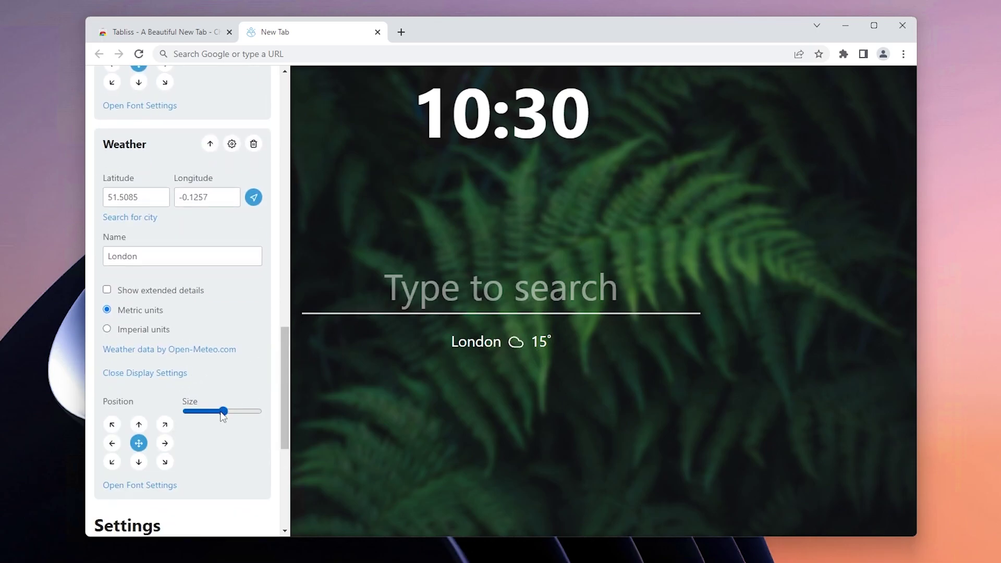
drag(221, 412, 209, 412)
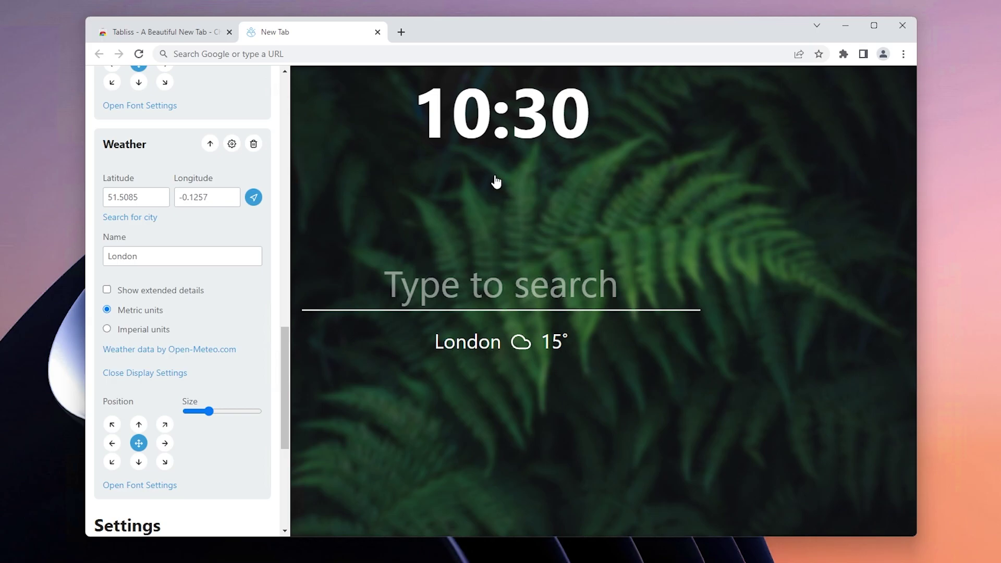
scroll(288, 349, up, 1)
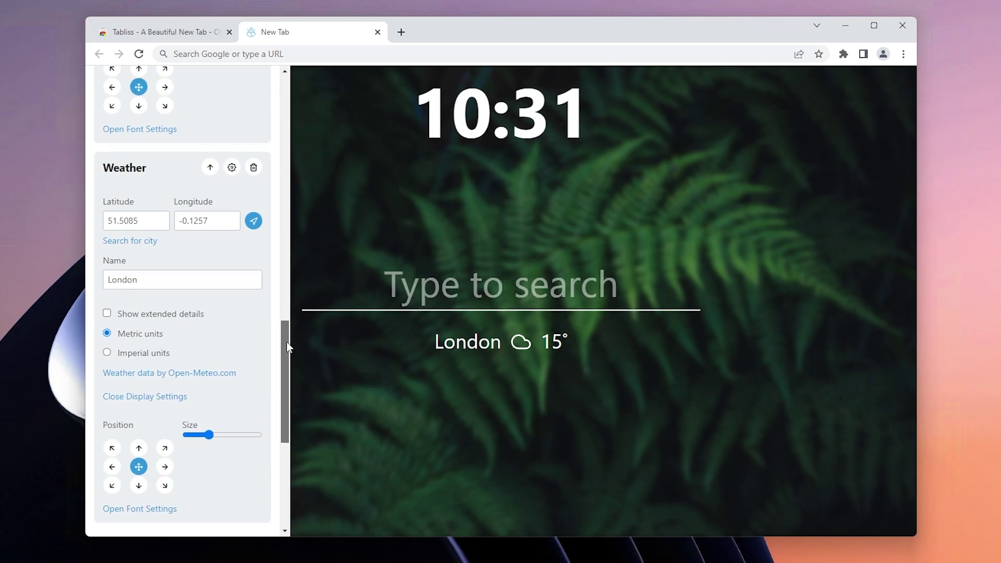
drag(288, 349, 301, 161)
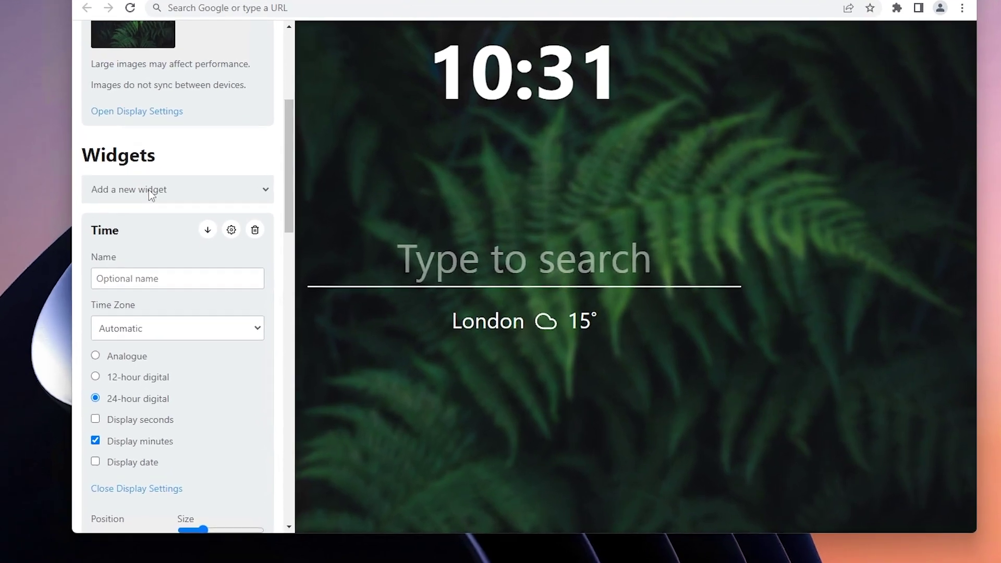
click(157, 224)
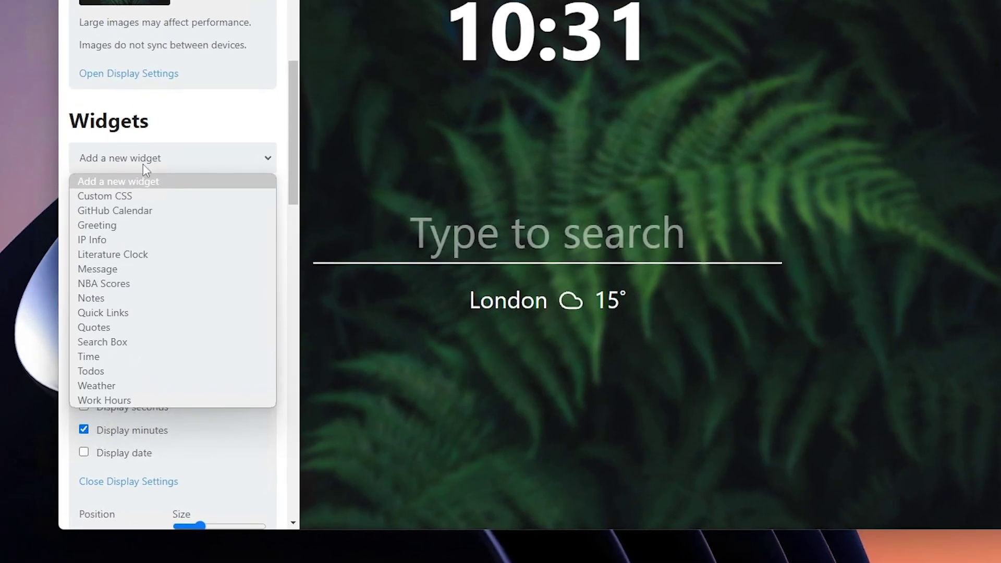
Add a Quick Links widget and give its first link the youtube icon.
click(150, 315)
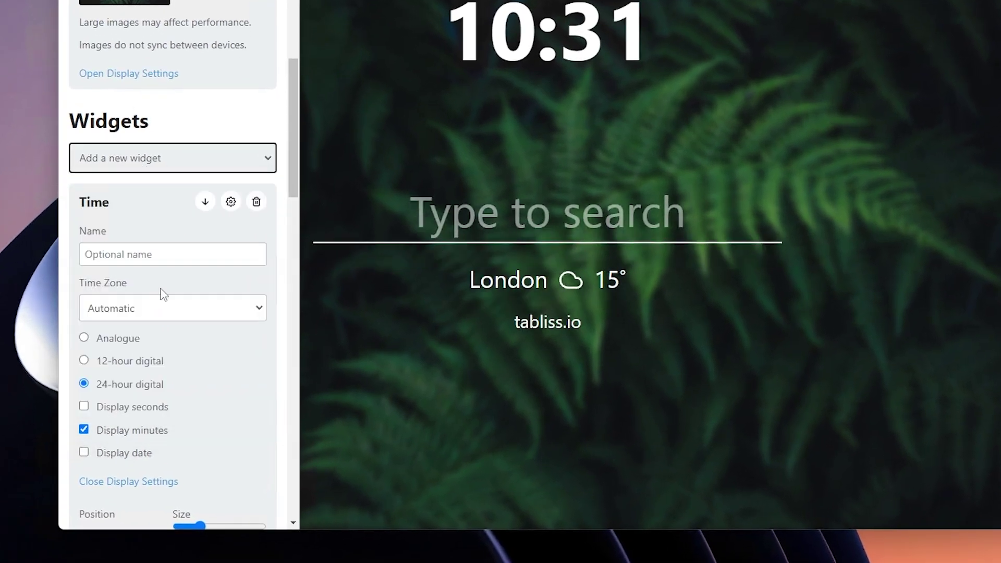
scroll(293, 179, down, 15)
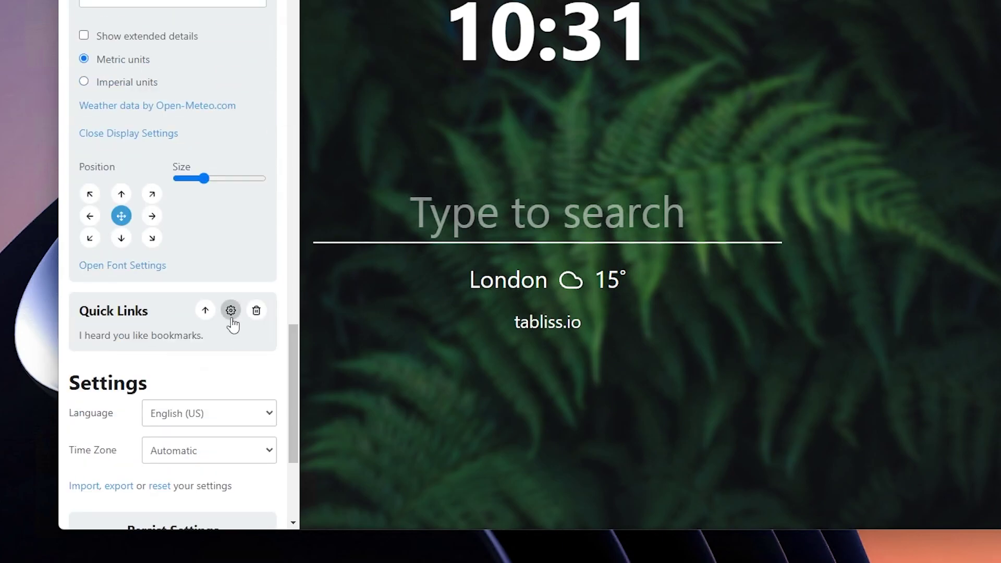
click(232, 320)
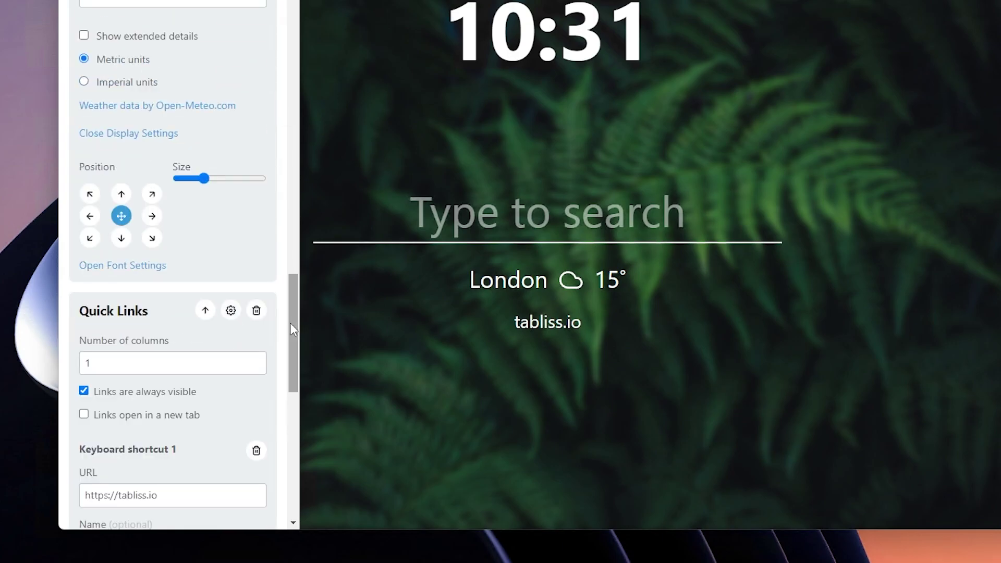
drag(290, 323, 290, 377)
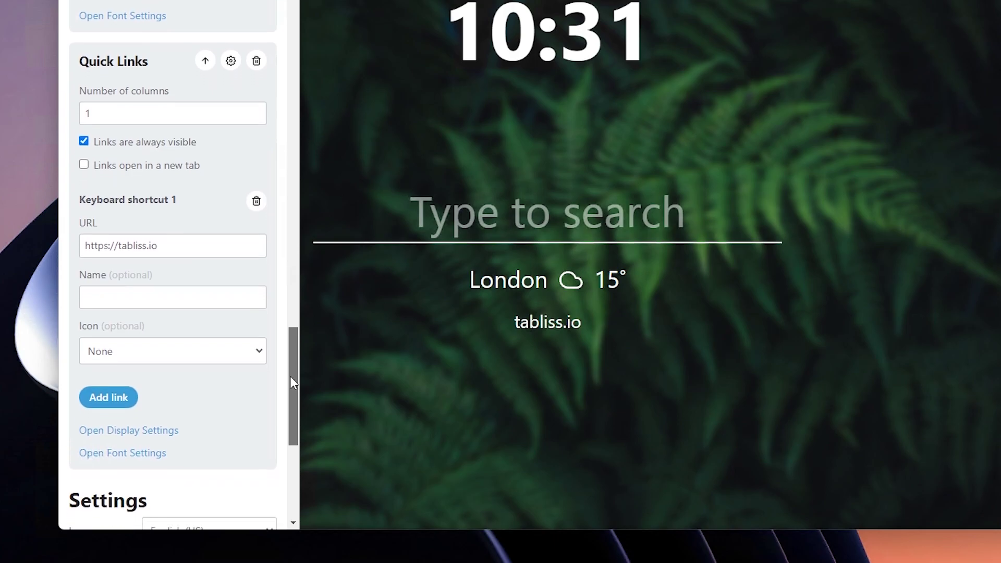
click(143, 352)
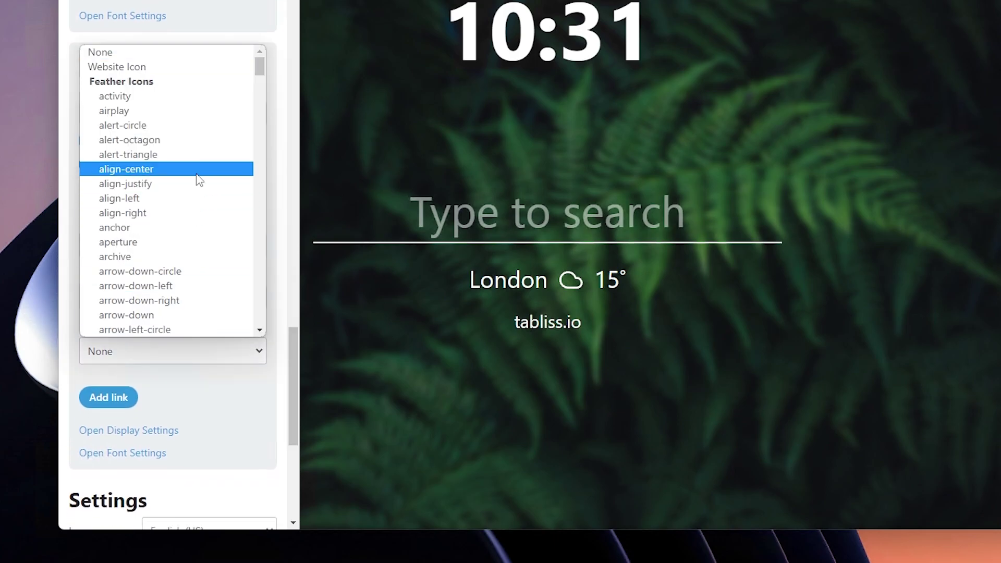
scroll(195, 237, down, 10)
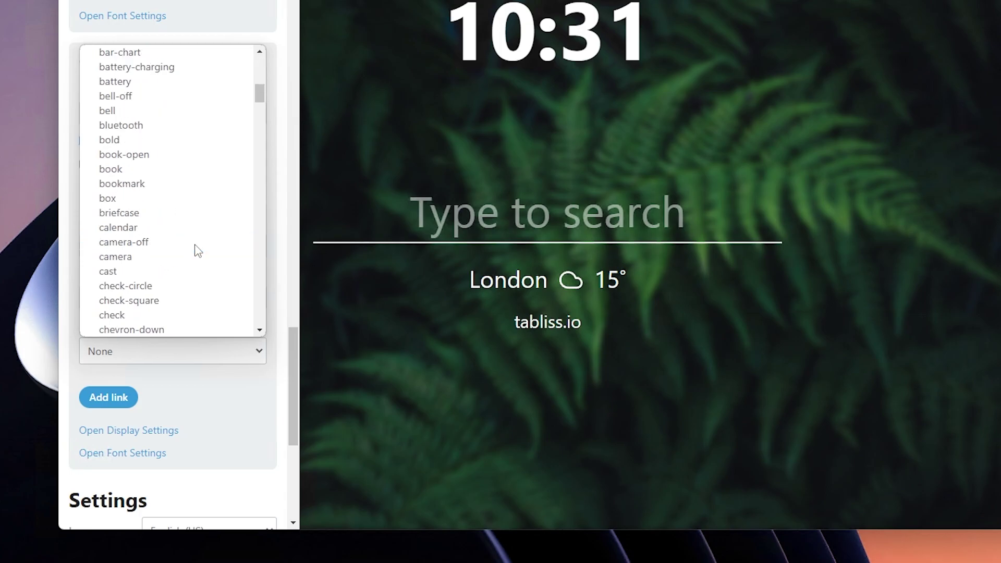
key(y)
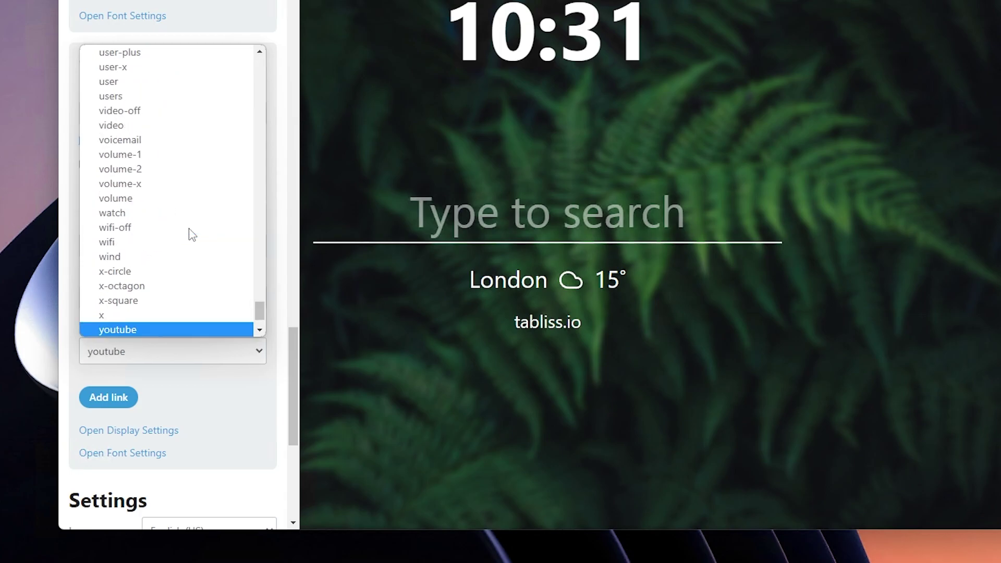
click(188, 331)
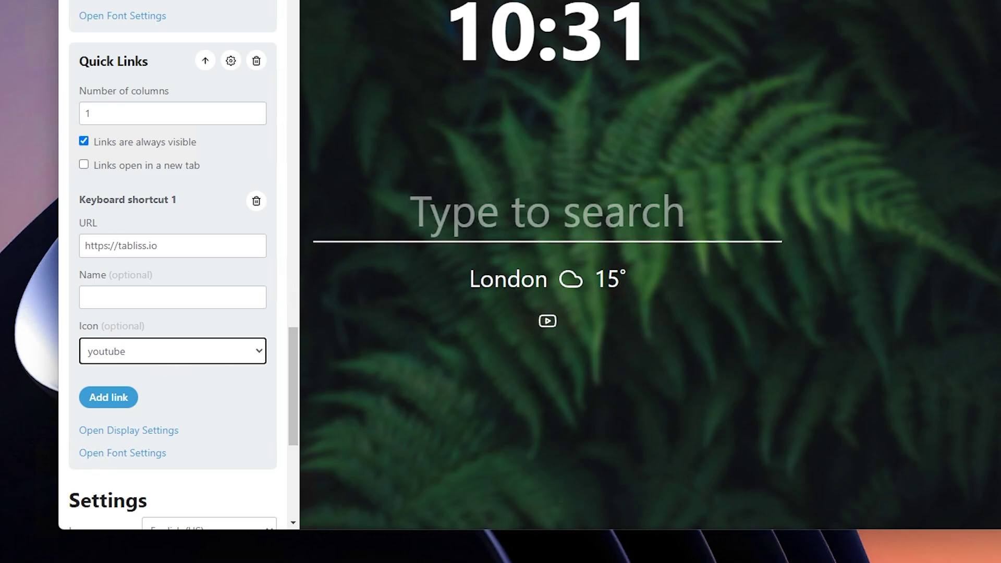
drag(159, 246, 85, 246)
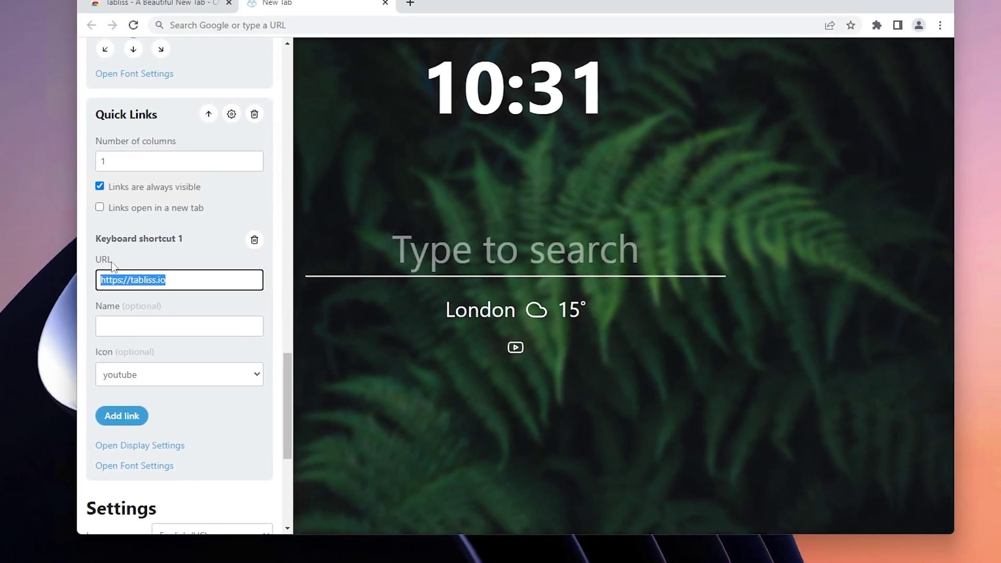
Open YouTube in a new tab via a Google search and select its address.
click(410, 2)
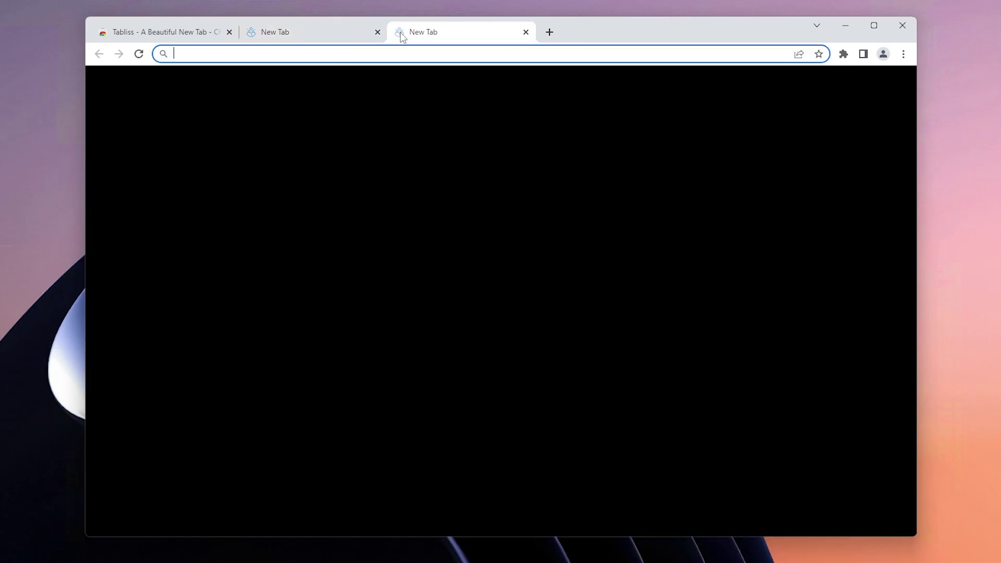
text(yo)
key(Down)
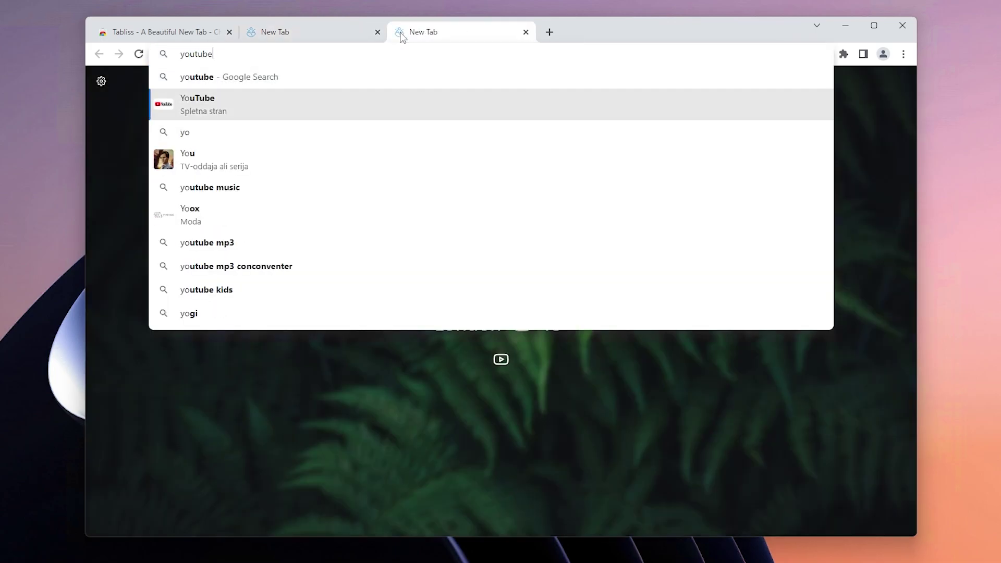
key(Return)
click(530, 501)
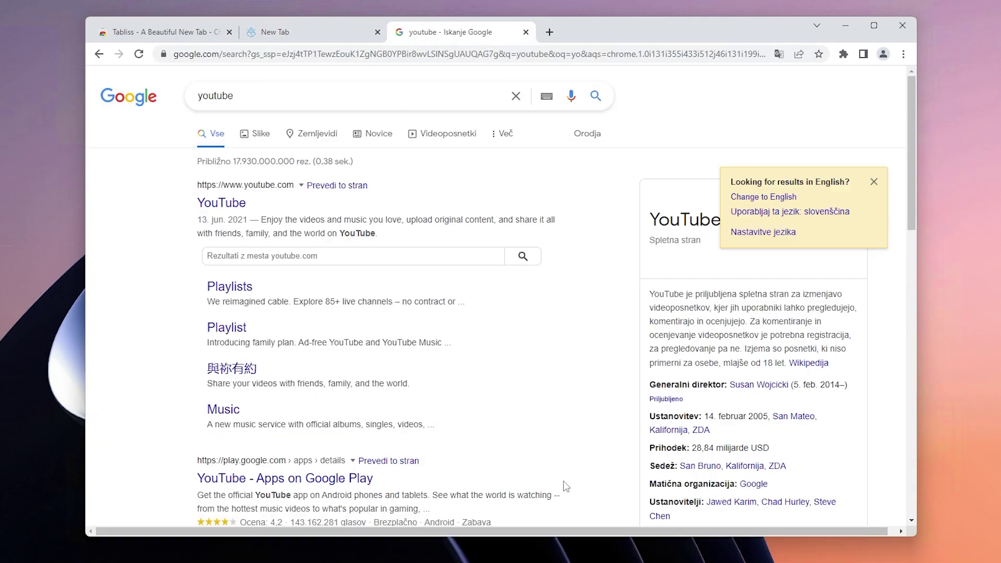
click(235, 206)
click(233, 52)
key(ctrl+c)
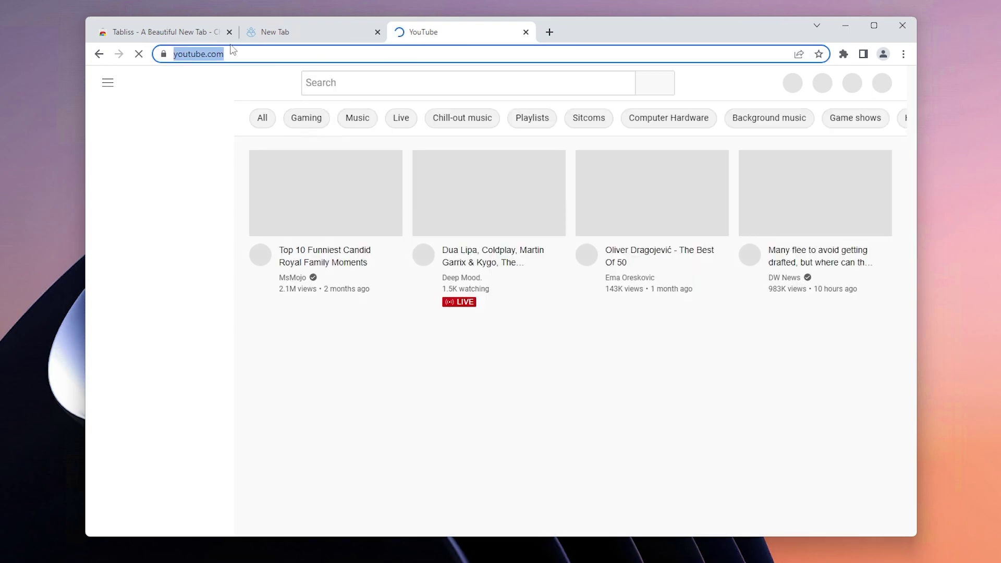
click(287, 34)
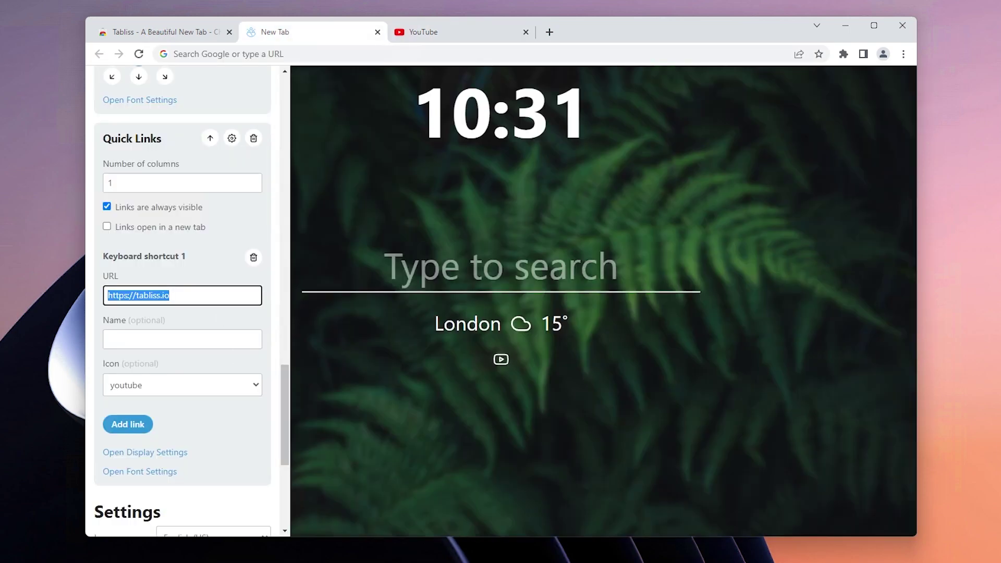
Paste the YouTube URL into the first quick link and name it 'YouTube'.
key(ctrl+v)
click(182, 339)
text(Y)
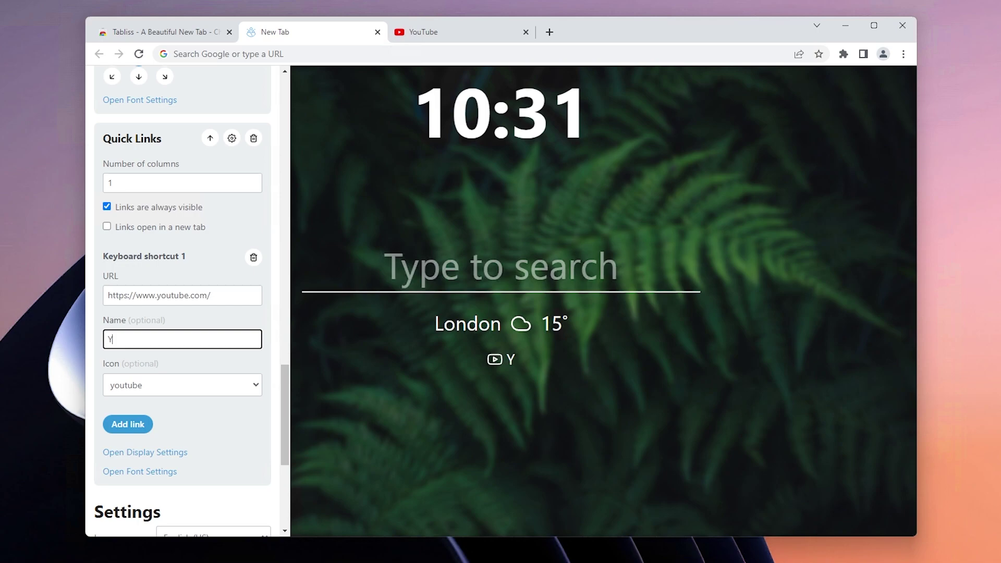
text(ouTube)
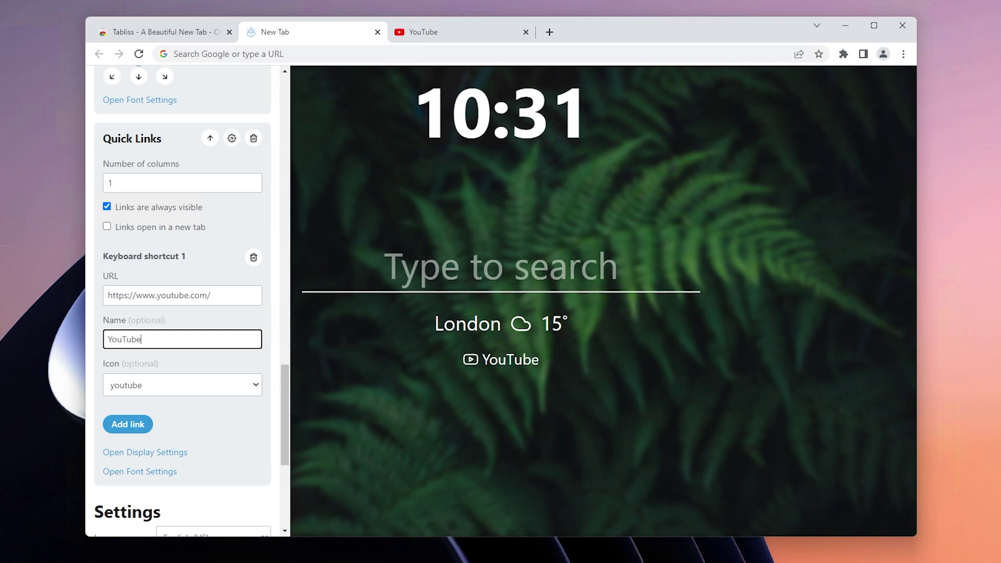
Add another quick link entry to the Quick Links list.
click(127, 425)
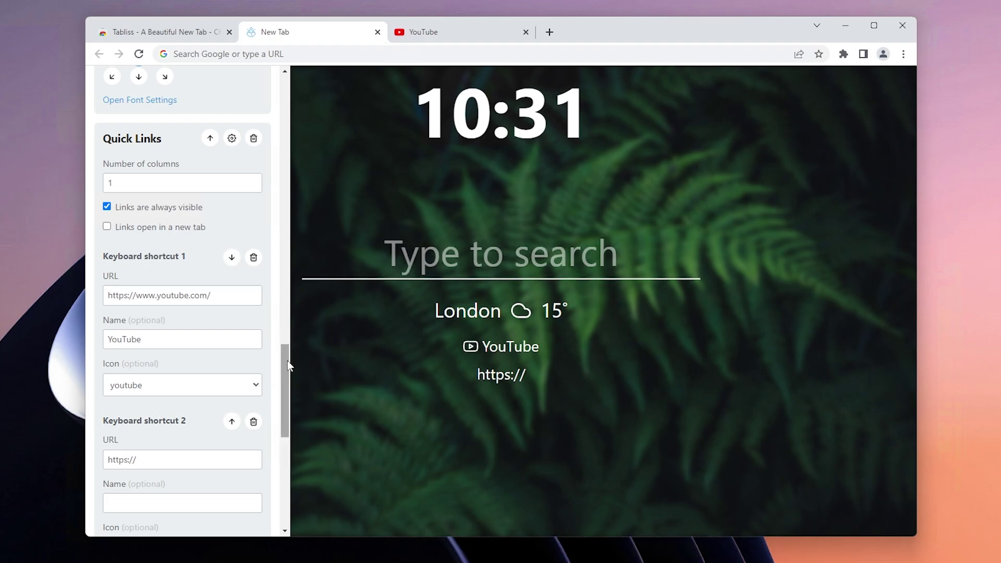
scroll(287, 361, down, 5)
scroll(236, 278, up, 3)
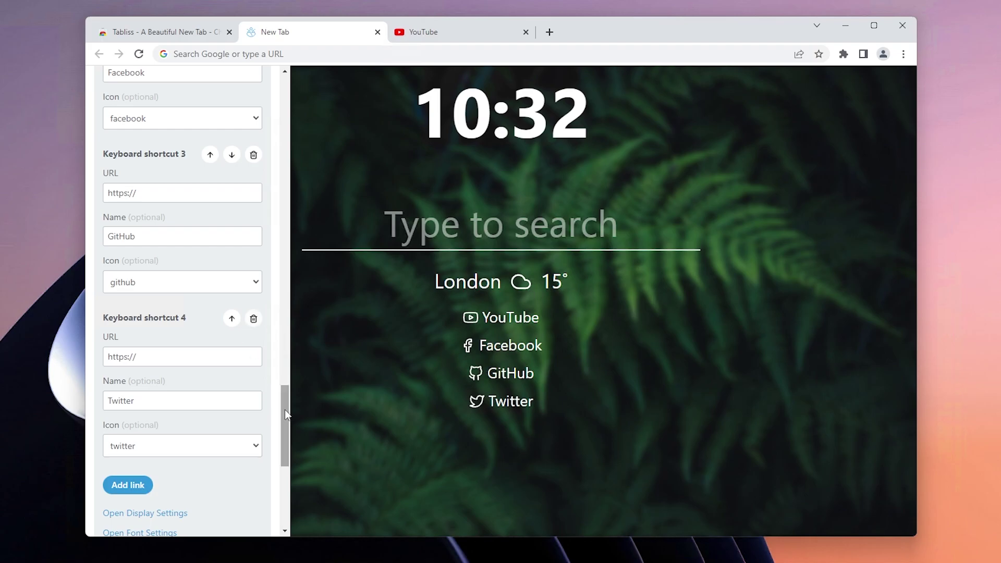
drag(284, 408, 290, 367)
scroll(300, 329, up, 2)
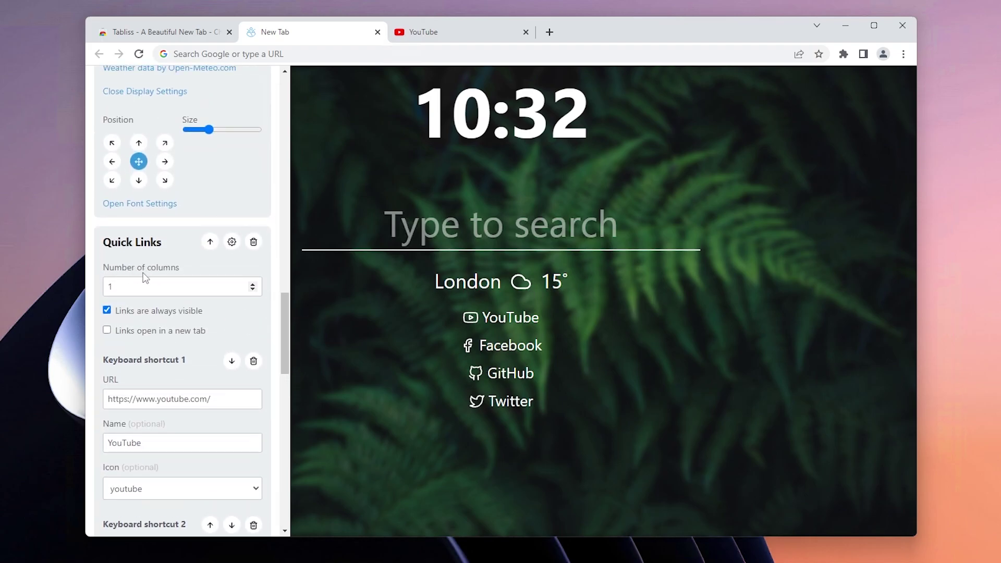
Set the quick links' Number of columns to 4.
double_click(151, 286)
text(04)
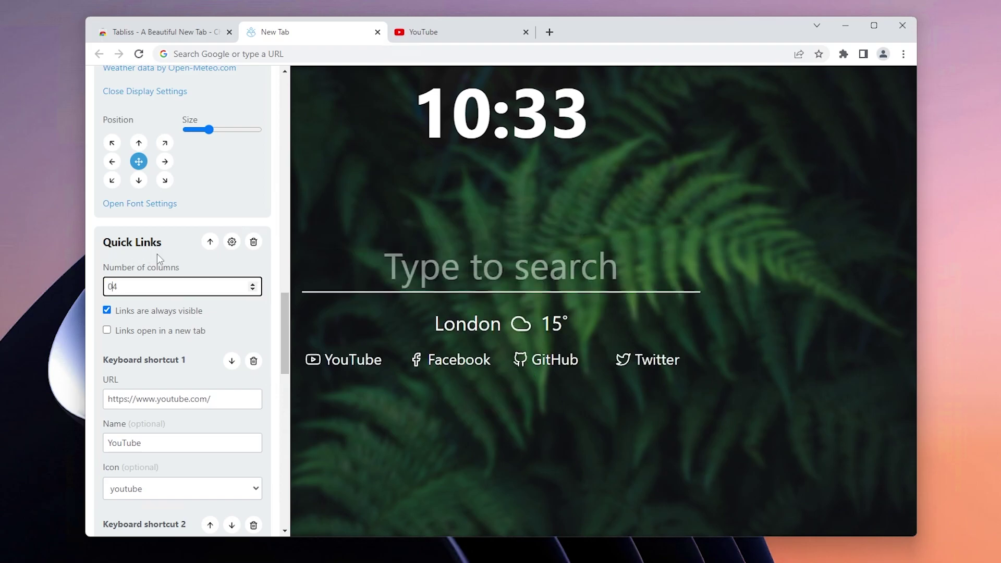
key(BackSpace)
Position the quick links at the bottom of the page at a medium size.
drag(289, 328, 288, 446)
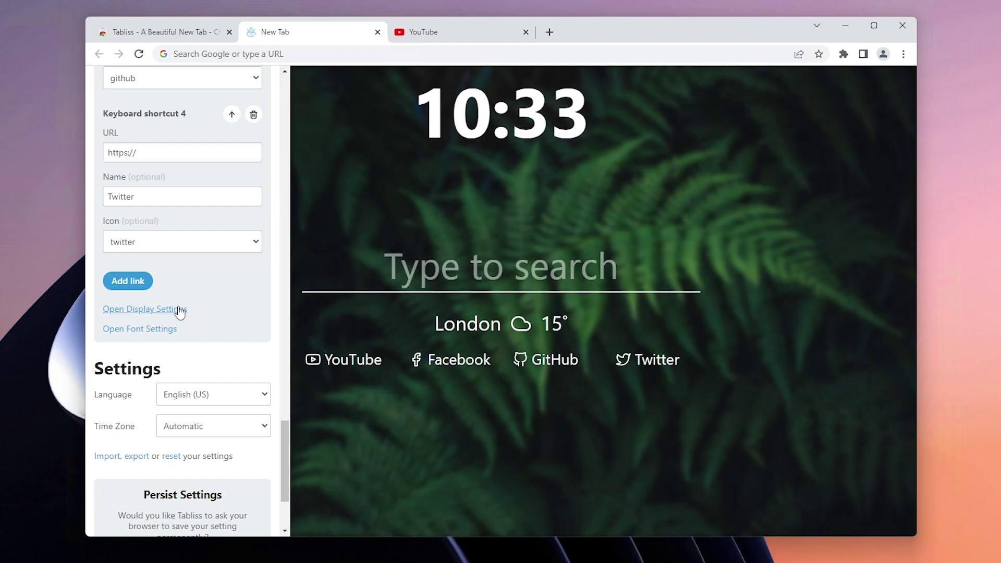
click(180, 311)
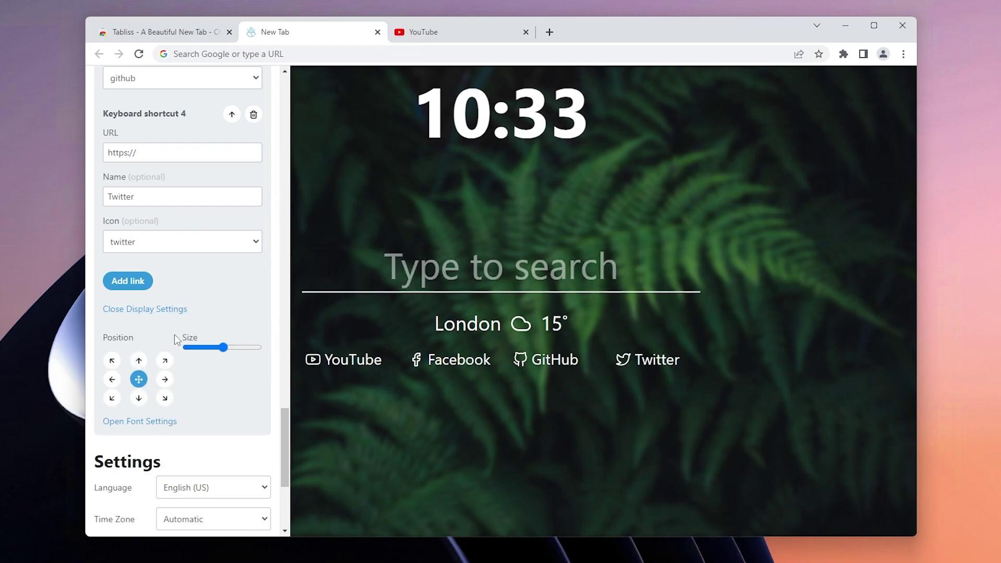
click(146, 398)
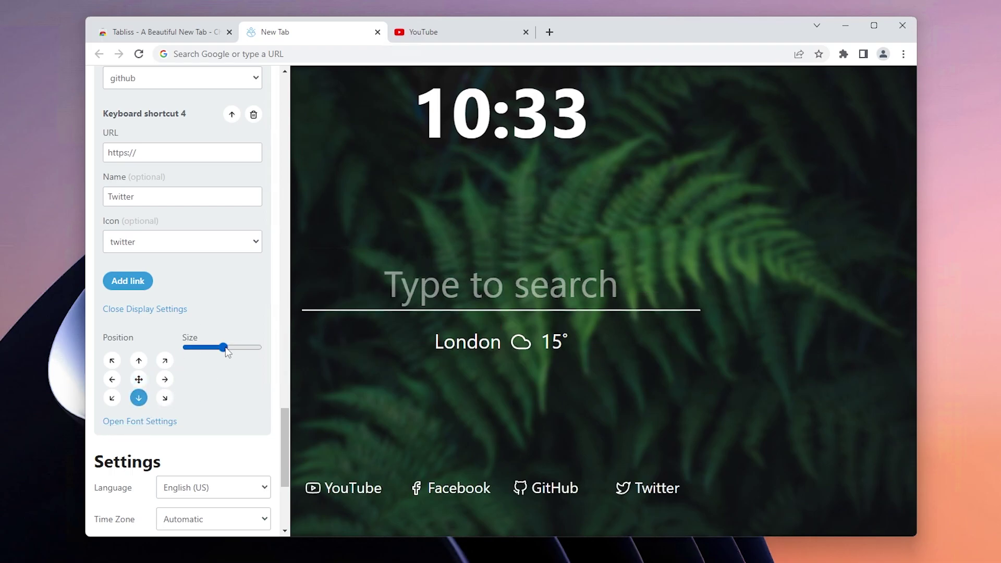
drag(226, 353, 209, 364)
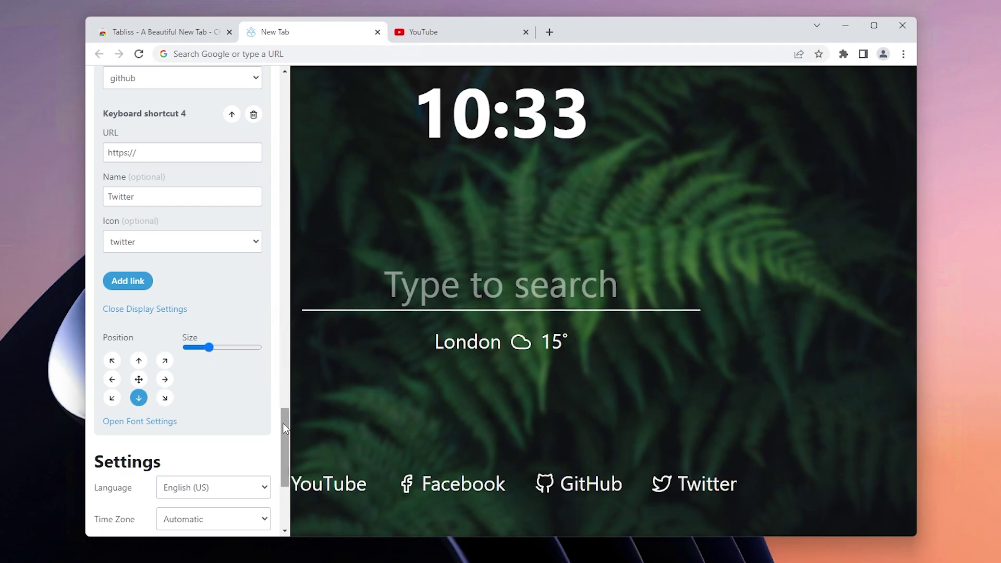
drag(284, 427, 339, 94)
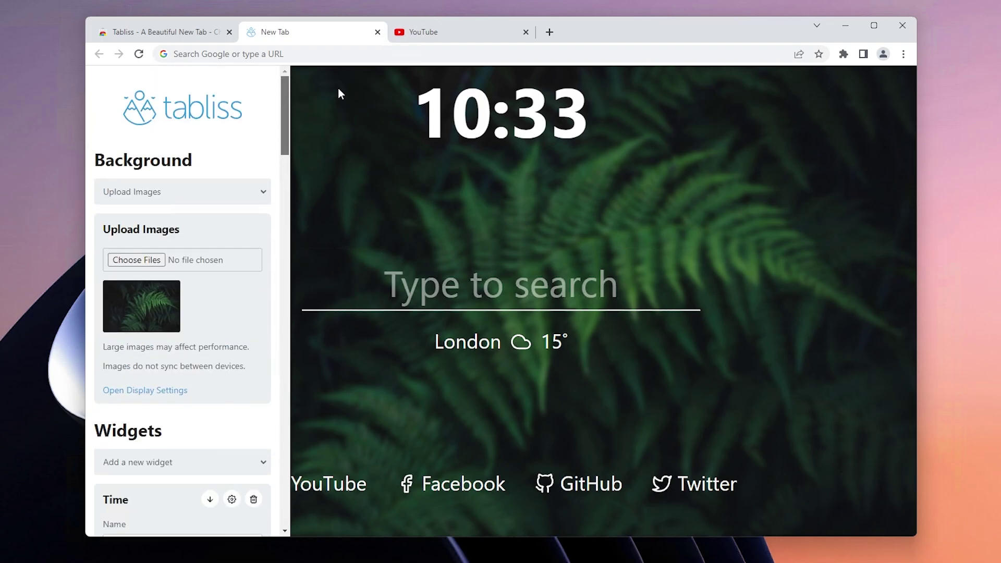
Close the settings sidebar to show the finished page with clock, search, weather and links.
click(353, 160)
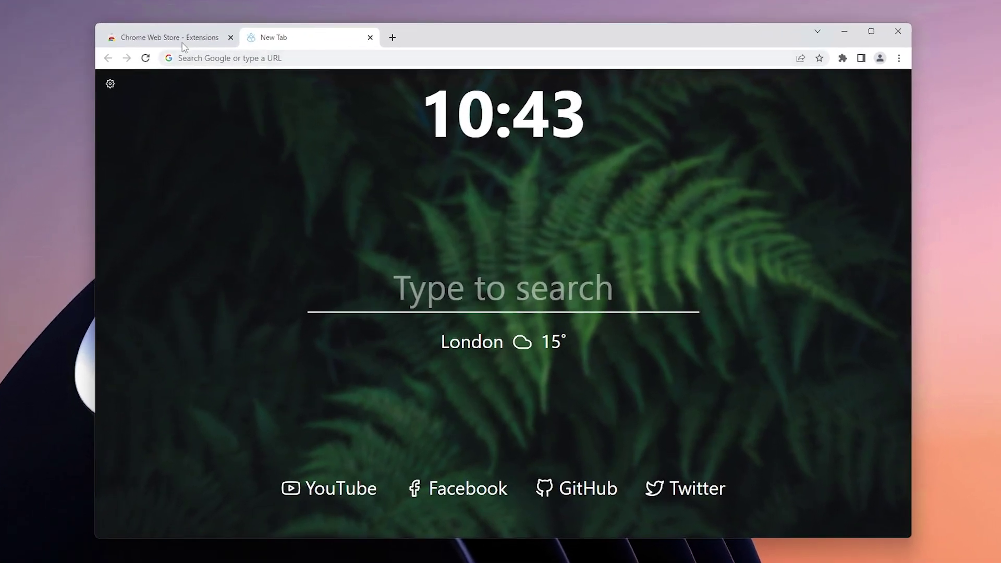
Search the Chrome Web Store for 'FasterWeb' and add the FasterWeb extension to Chrome.
click(184, 46)
click(225, 136)
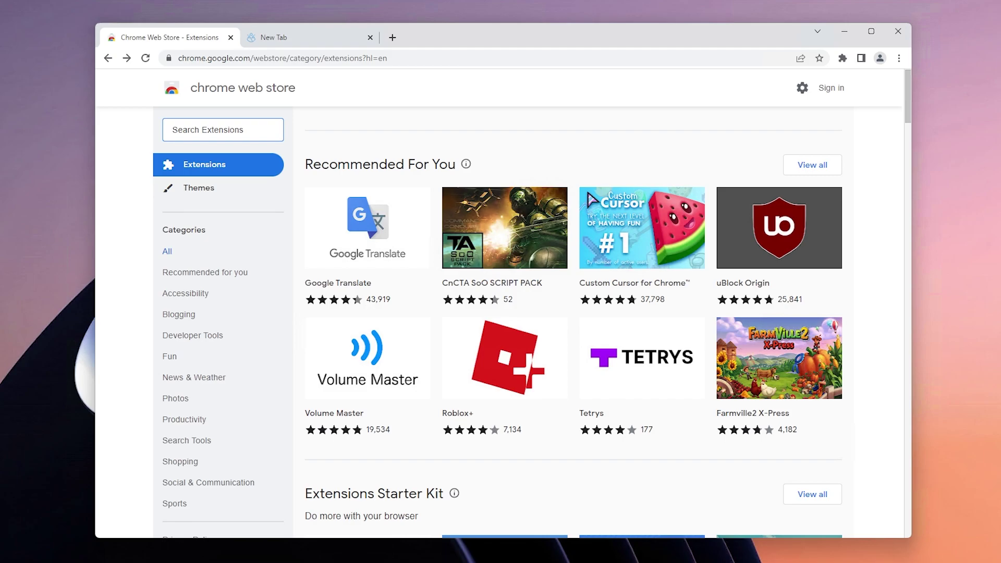
text(Fa)
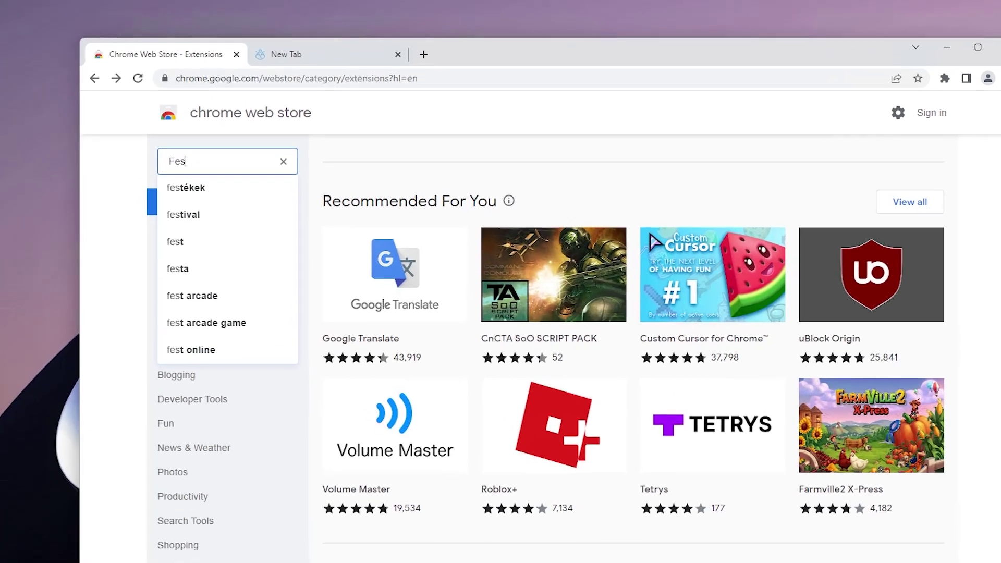
text(sterWeb)
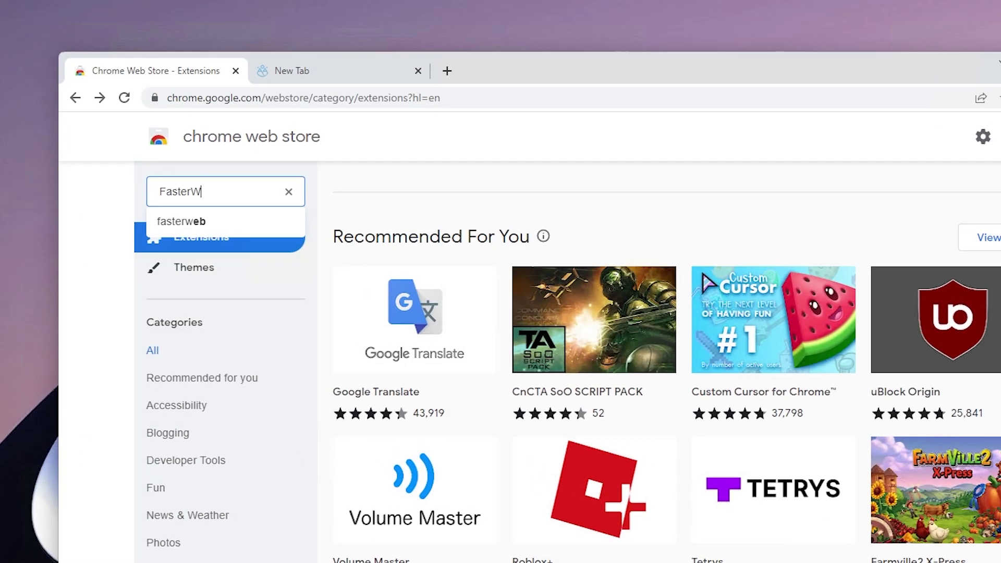
key(Return)
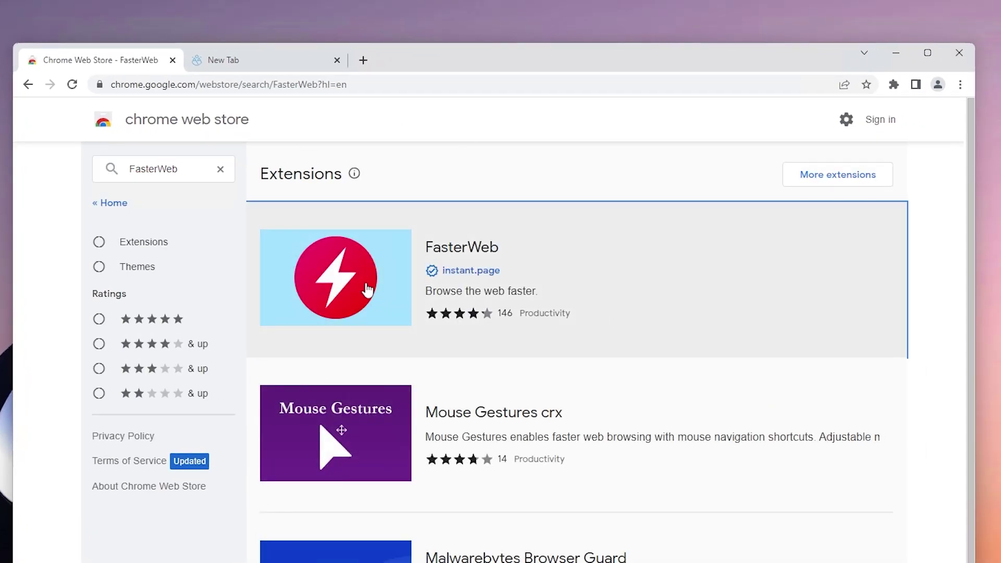
click(376, 279)
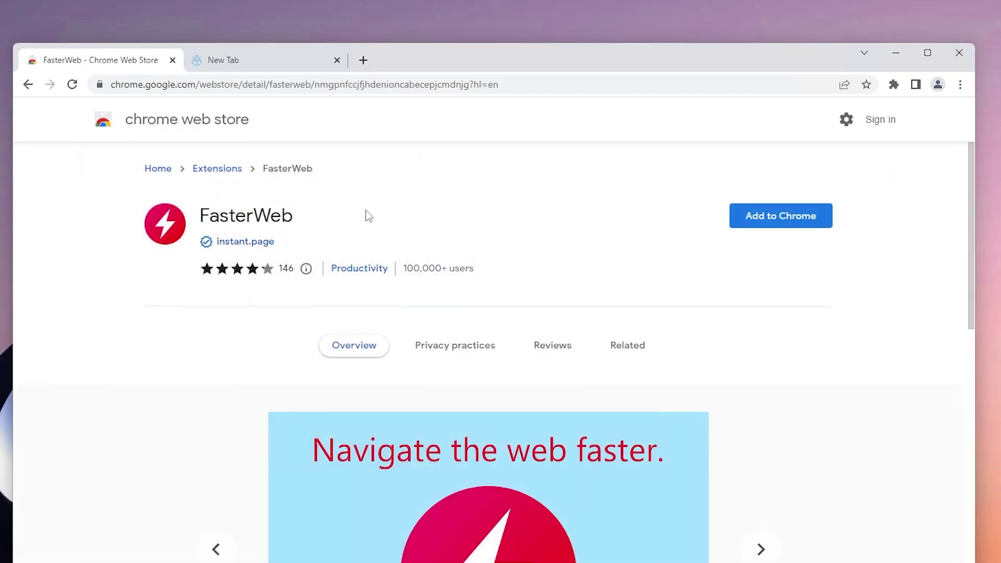
click(777, 216)
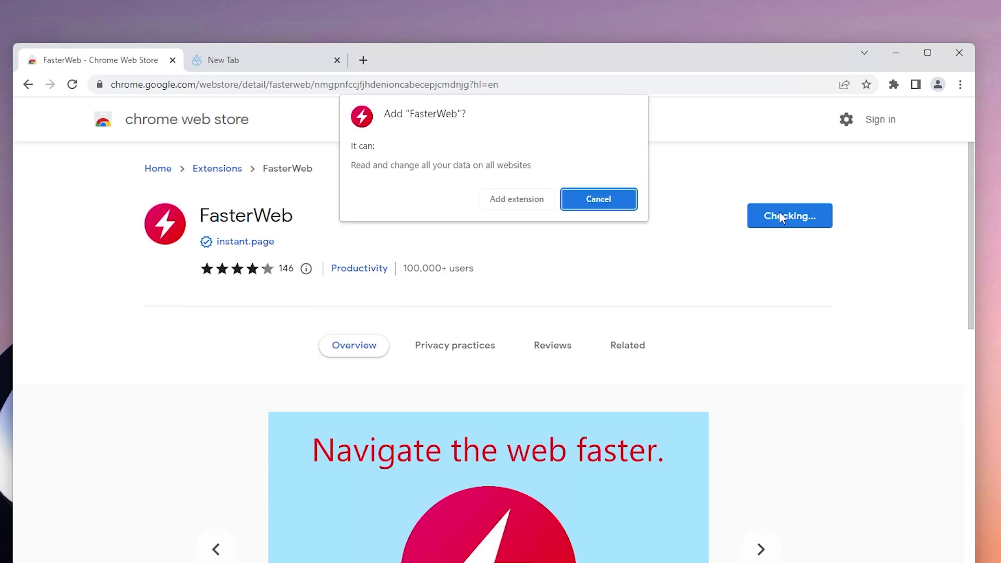
click(528, 201)
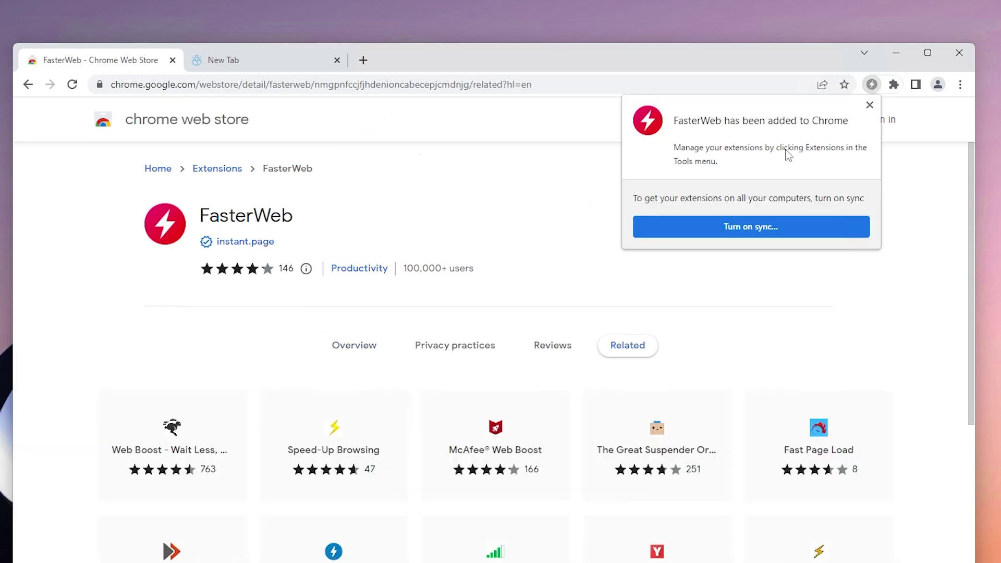
click(895, 86)
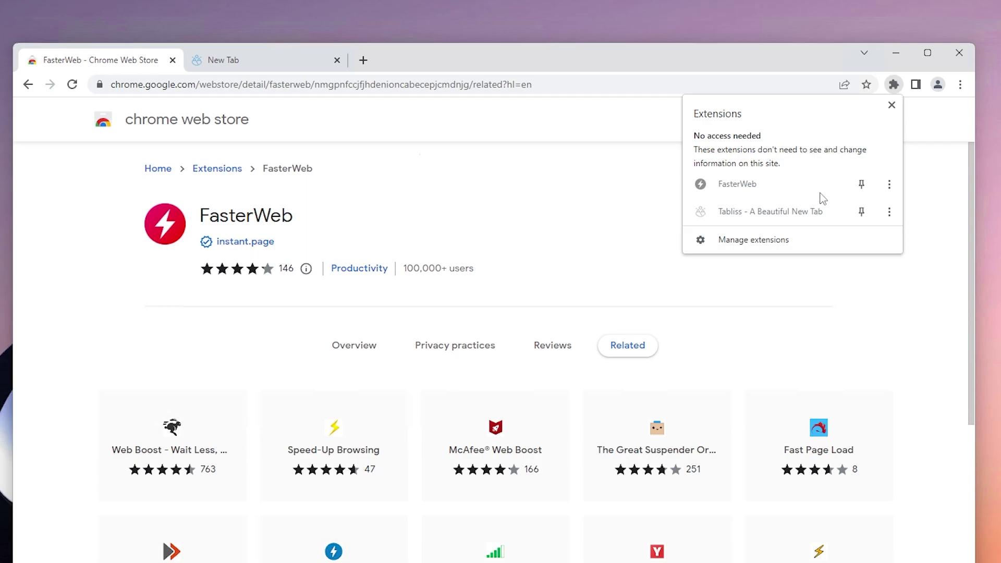
click(889, 184)
Enable Allow in Incognito and Allow access to file URLs for FasterWeb, then open a new tab.
click(933, 285)
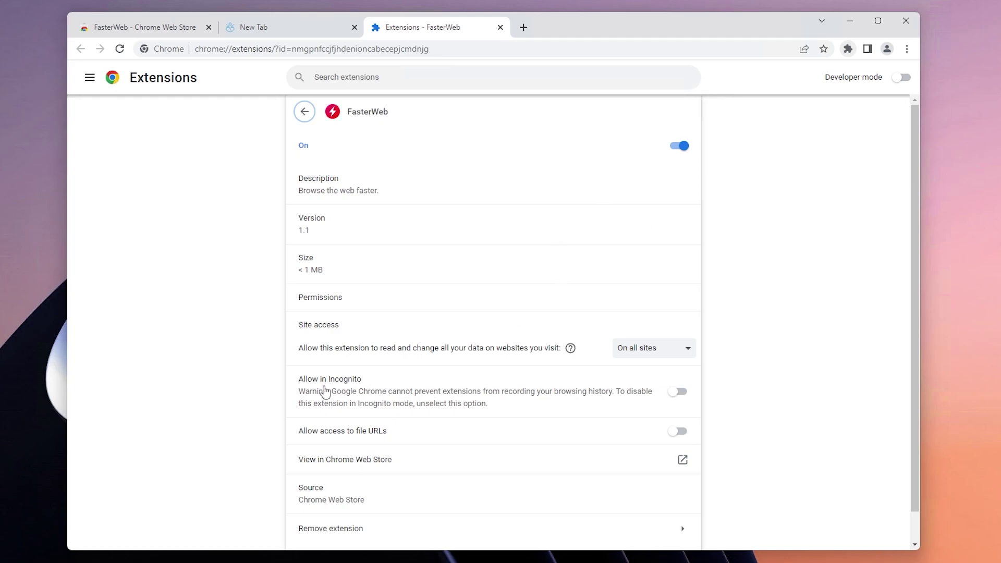
click(676, 397)
click(680, 431)
click(523, 28)
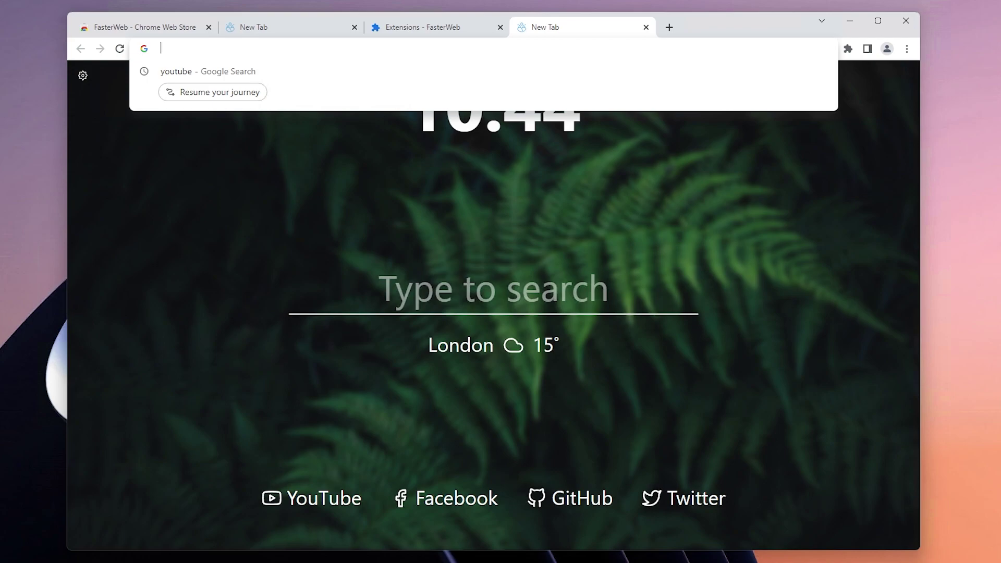
Search 'youtube' from the new tab and go to the YouTube website.
text(youtbue)
key(Return)
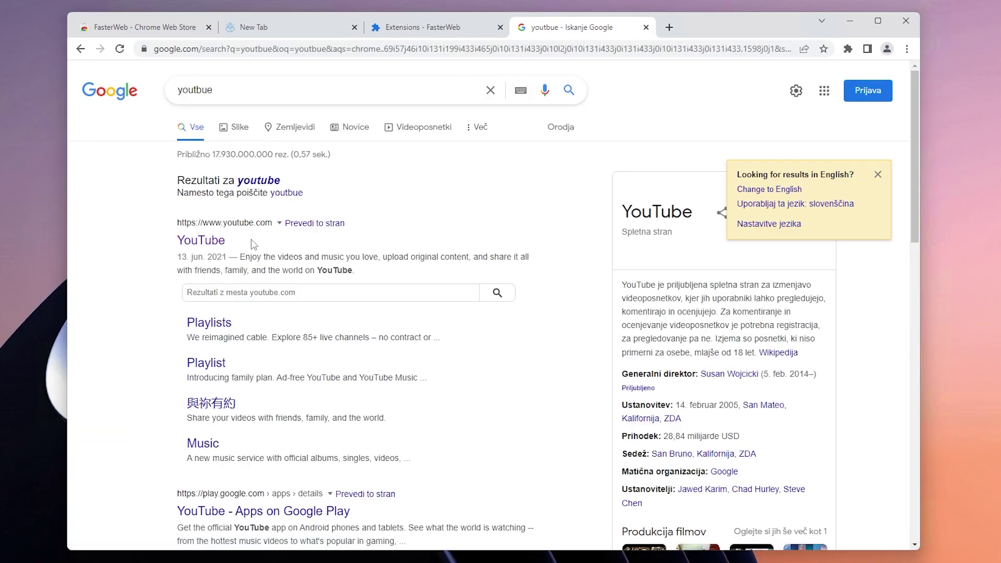
click(214, 241)
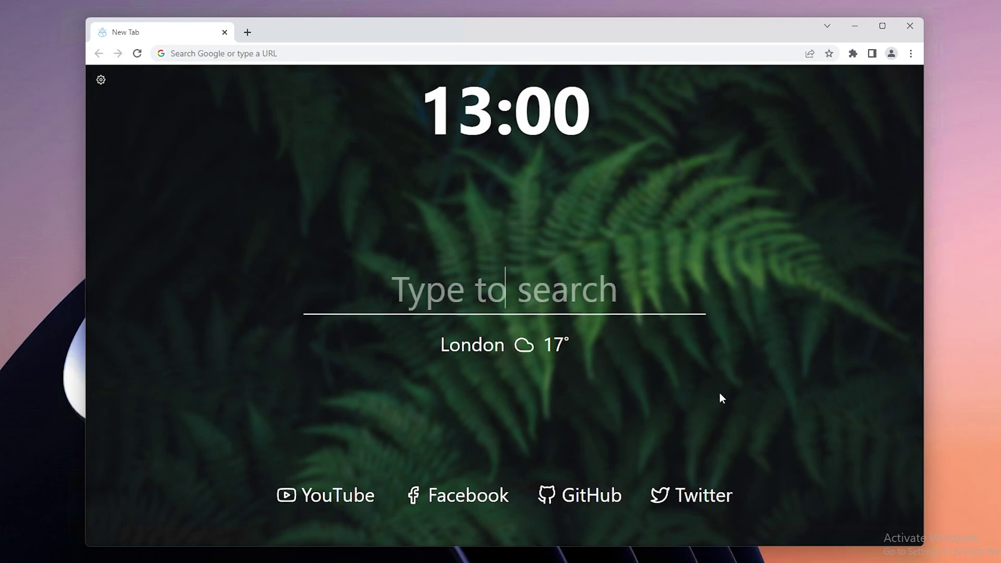
Open the YouTube, Facebook and Twitter quick links in background tabs.
middle_click(358, 498)
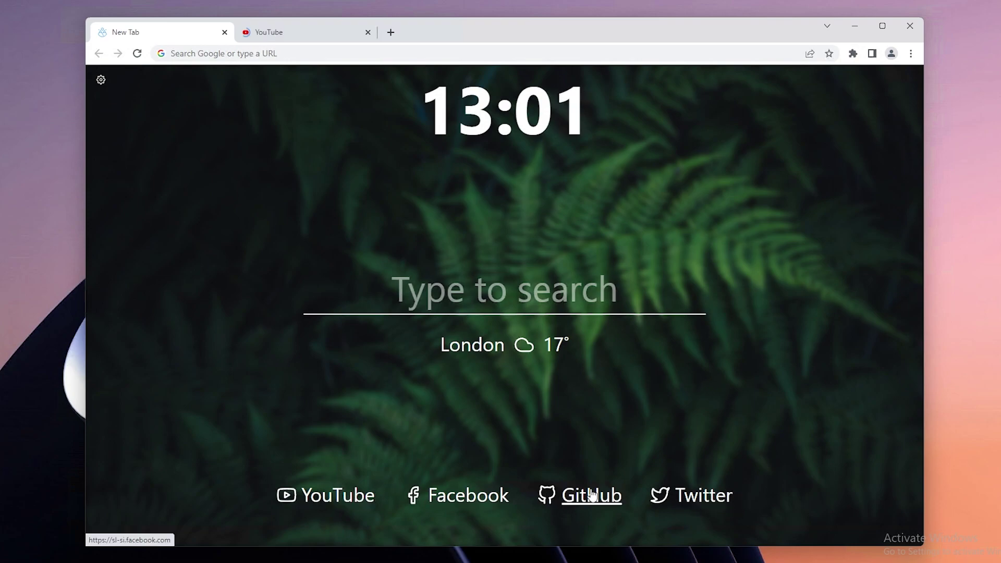
middle_click(494, 498)
middle_click(689, 498)
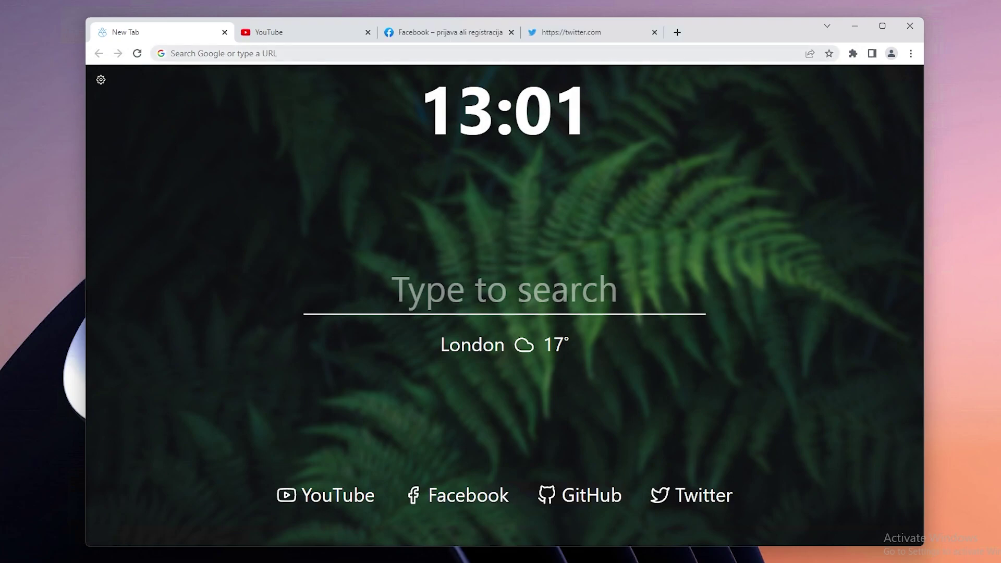
Put the YouTube tab in a new group and add the Facebook and Twitter tabs to it.
right_click(311, 33)
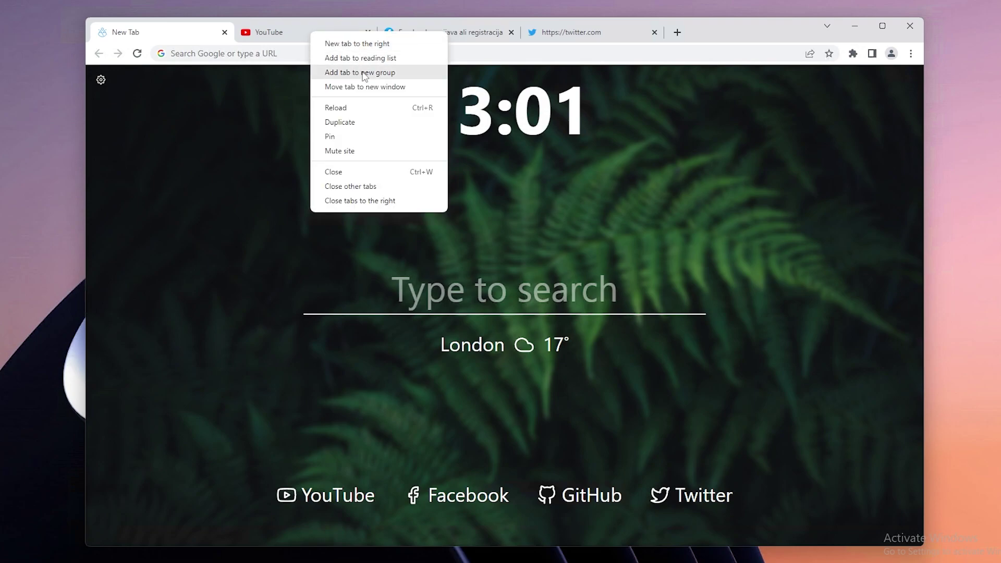
click(377, 73)
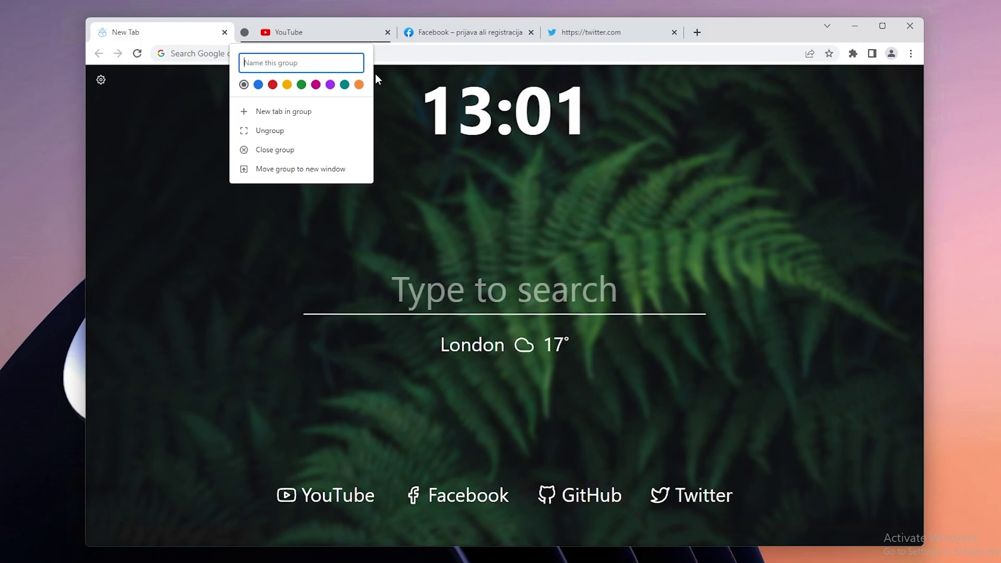
click(447, 34)
right_click(447, 35)
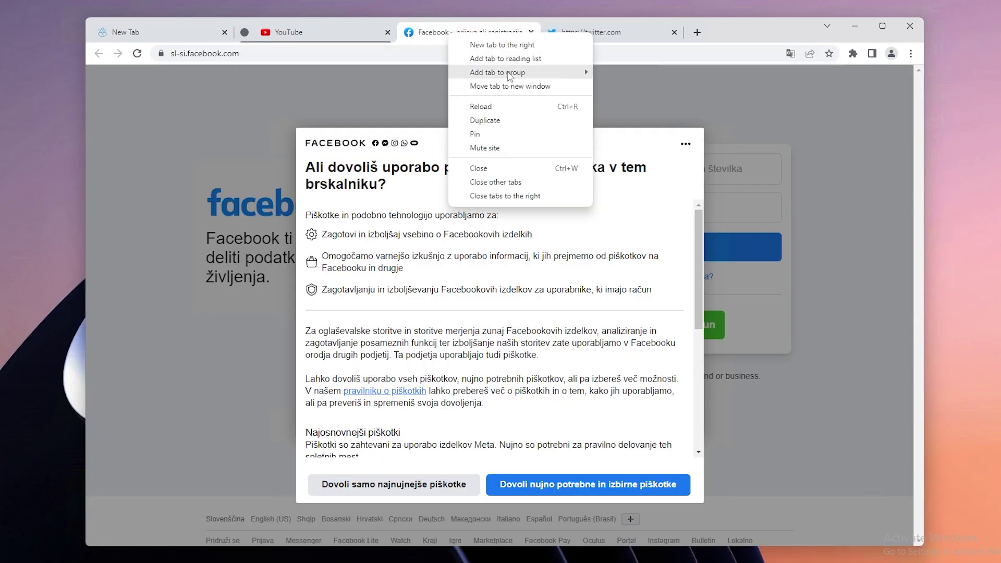
mouse_move(515, 75)
click(618, 100)
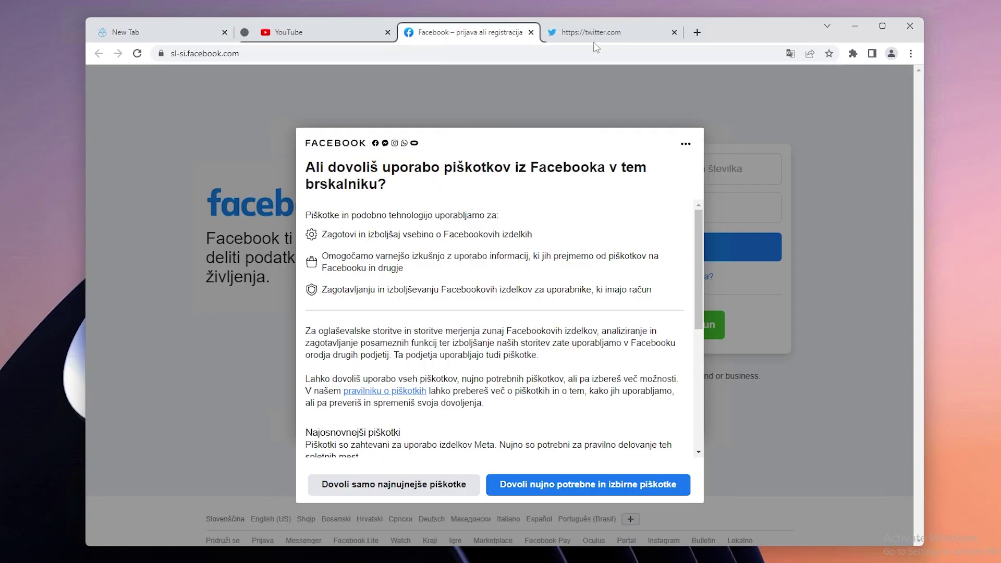
click(598, 37)
right_click(599, 36)
mouse_move(668, 76)
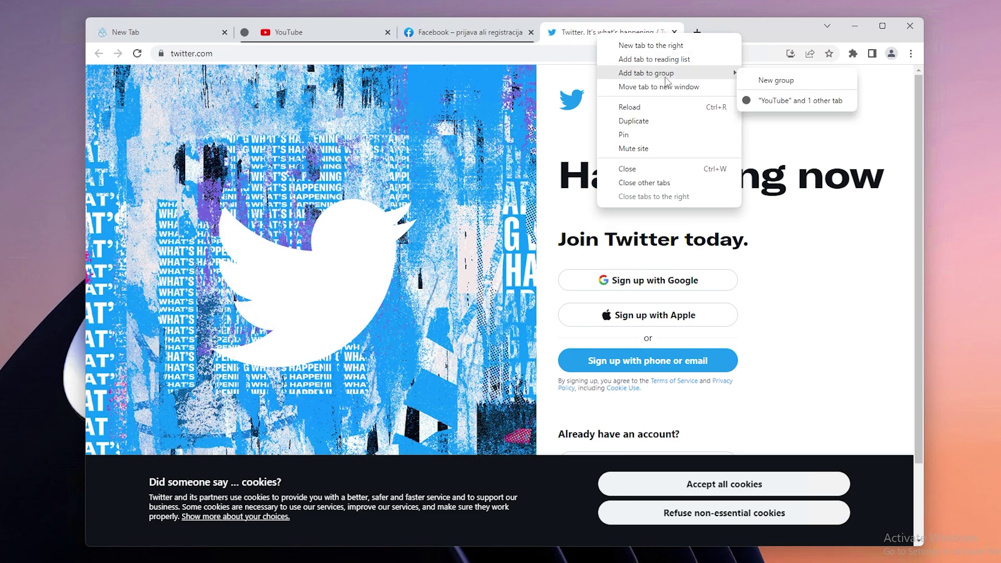
click(790, 100)
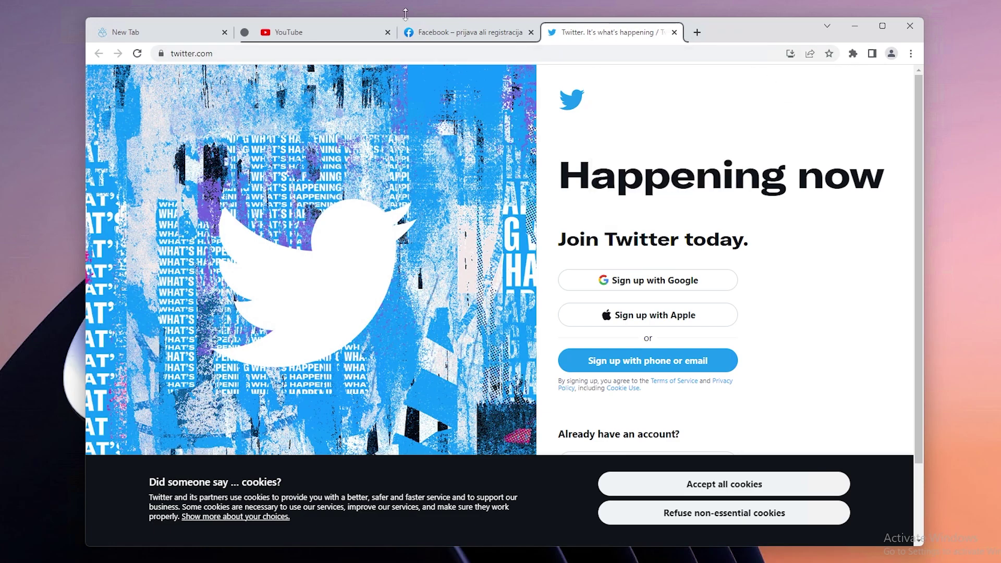
Check each grouped tab, then collapse the tab group.
click(350, 33)
click(443, 37)
click(605, 32)
click(464, 32)
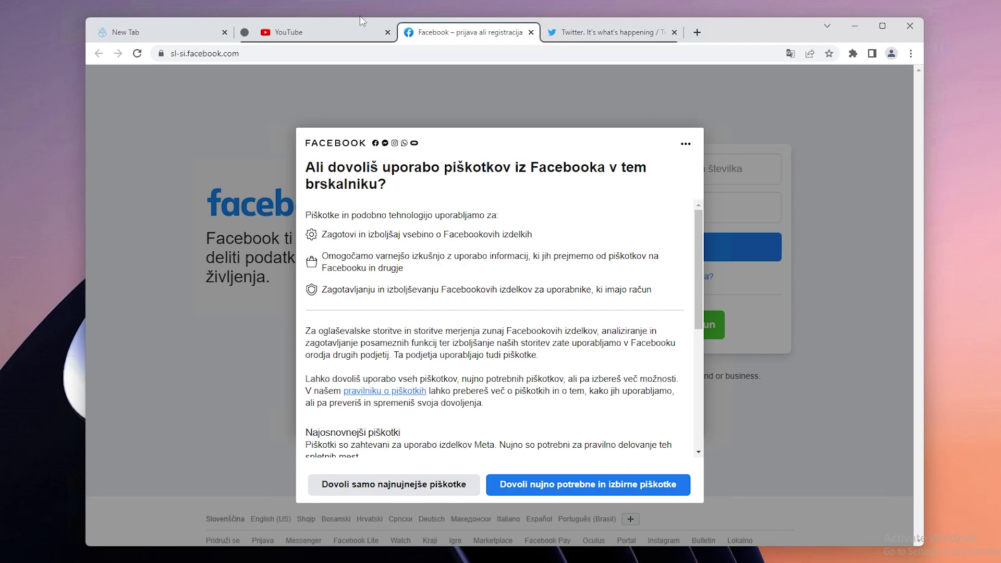
click(323, 32)
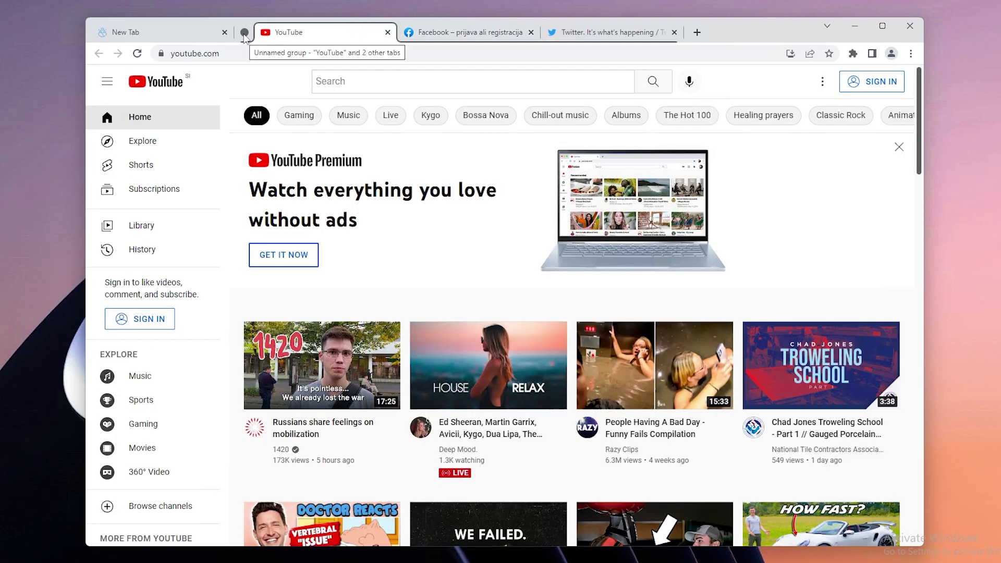
click(244, 34)
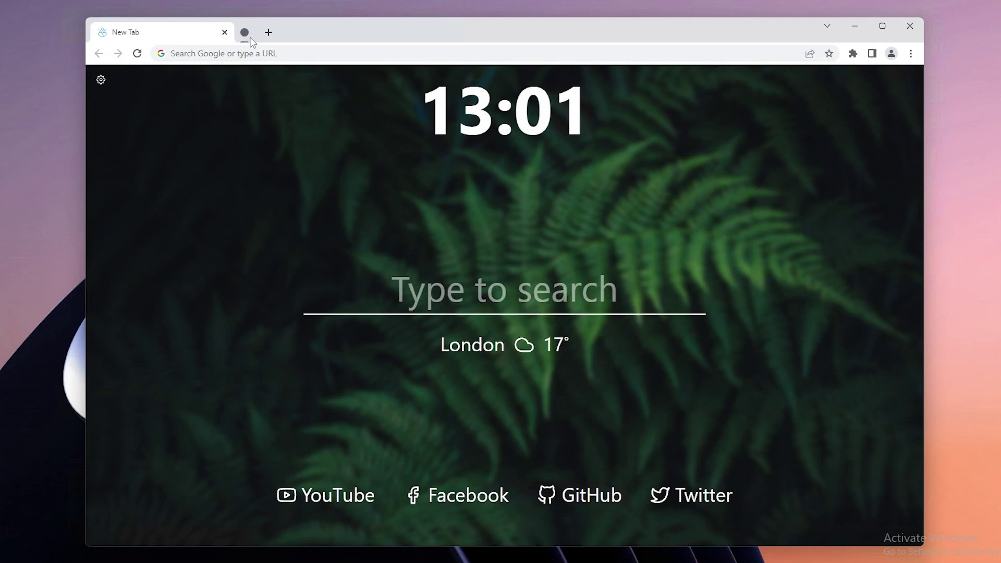
Name the tab group 'Social Media', colour it teal, and expand the group.
right_click(246, 34)
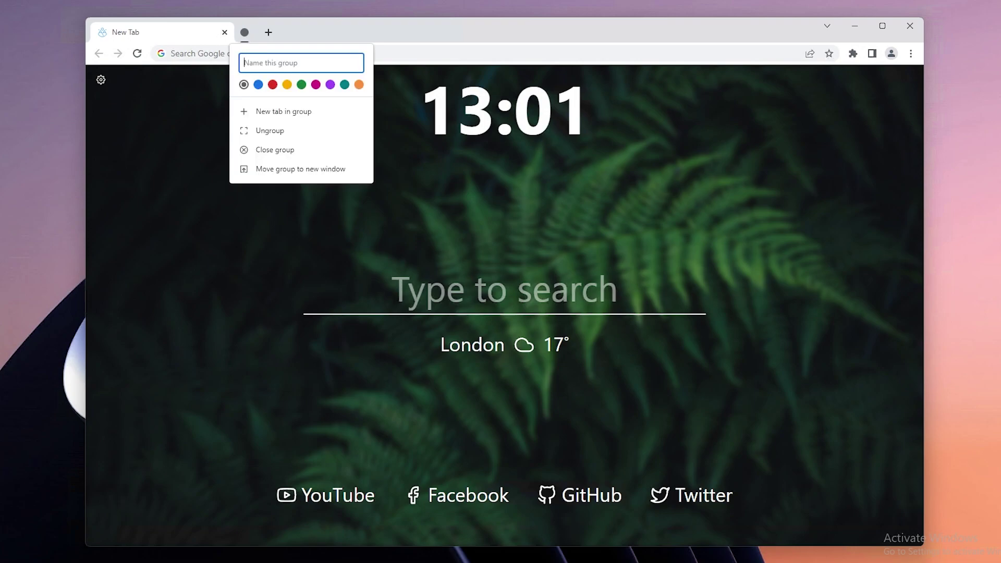
text(Social Media)
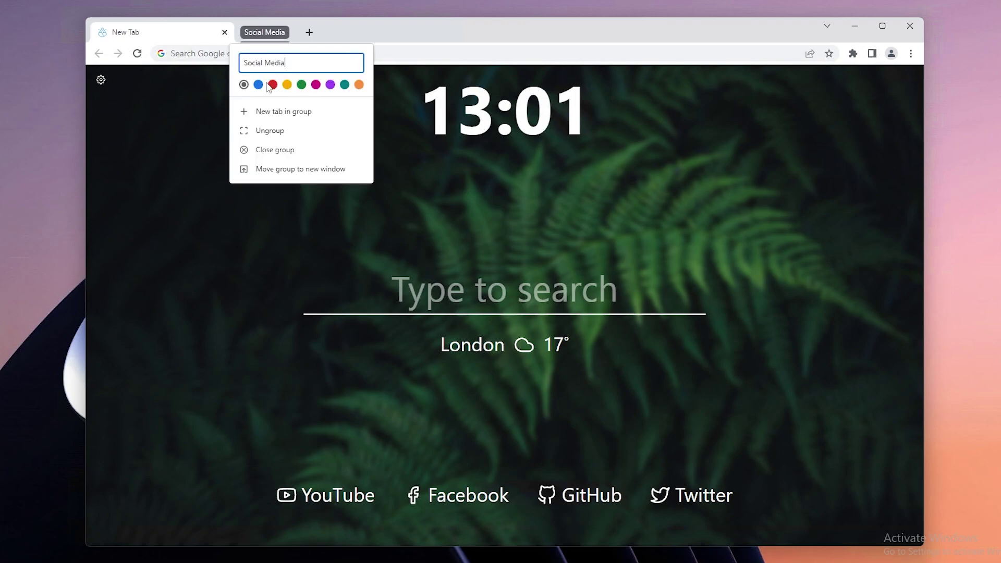
click(273, 84)
click(288, 86)
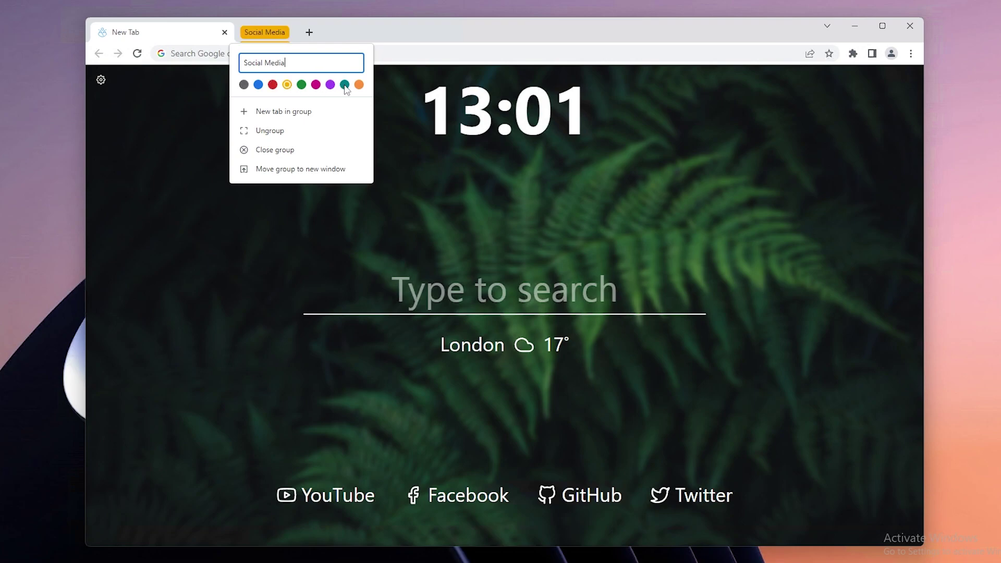
click(346, 86)
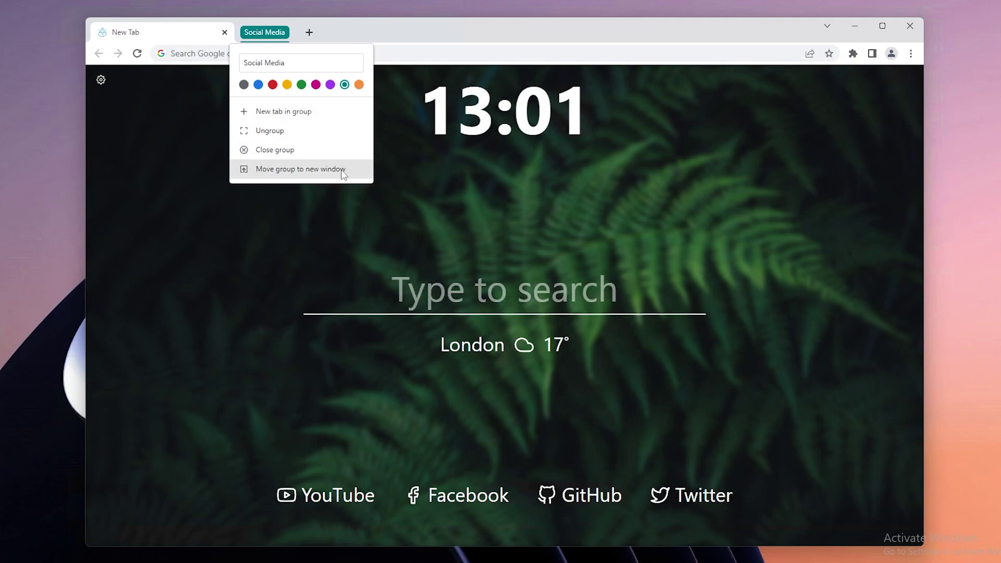
click(408, 172)
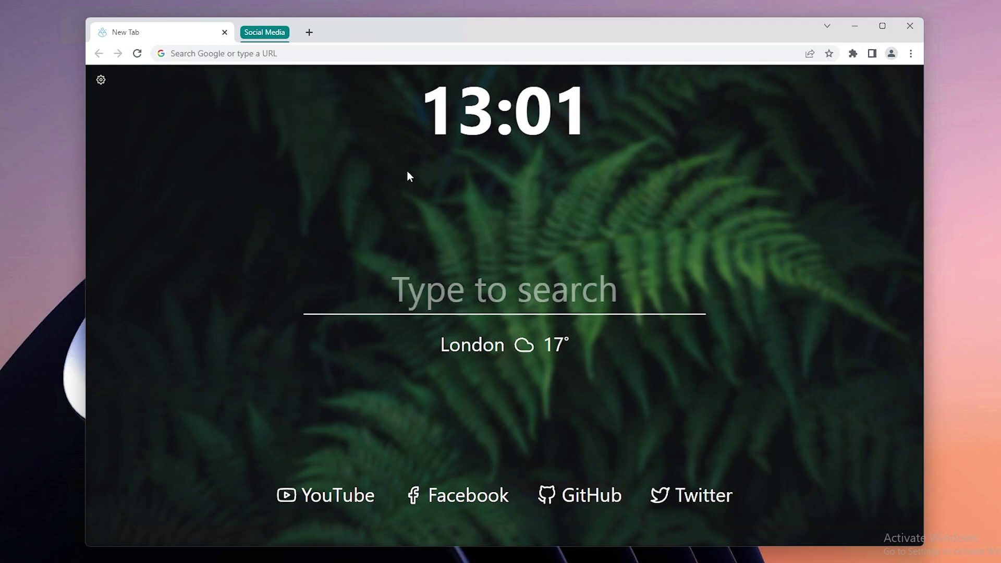
click(264, 33)
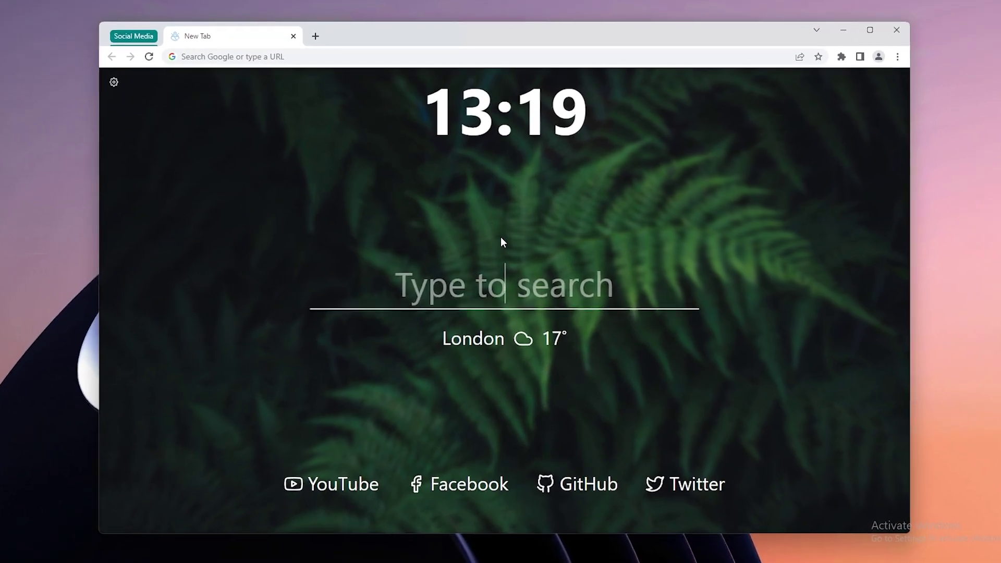
Reach the Chrome Web Store via search and add the Cursor Motion Blur extension to Chrome.
text(google chrome store)
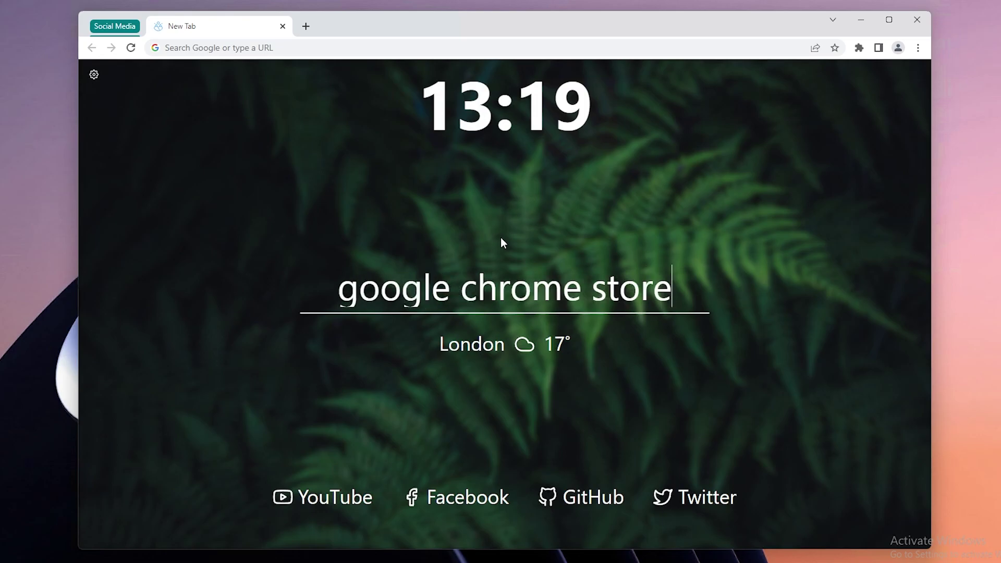
key(Return)
click(277, 194)
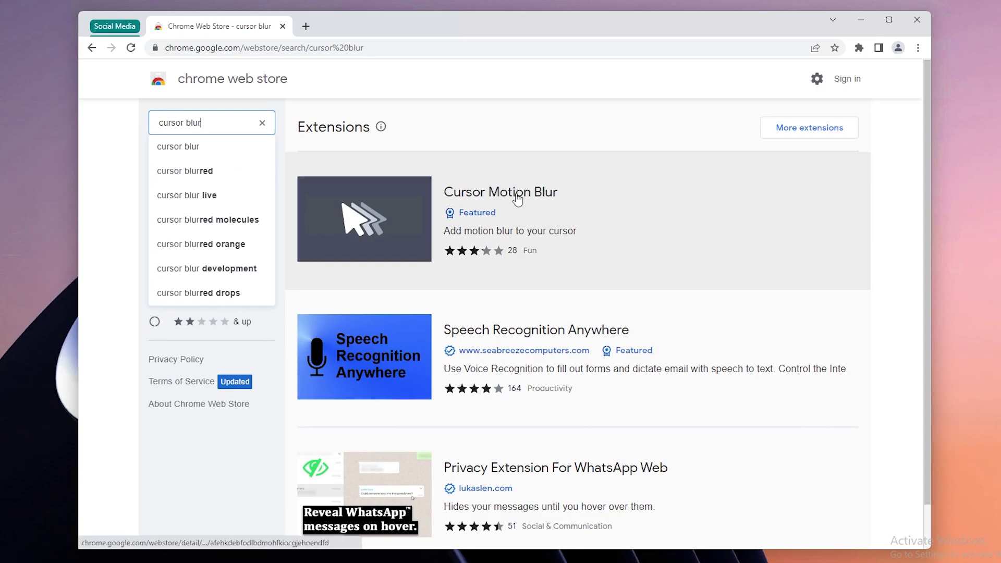
click(518, 195)
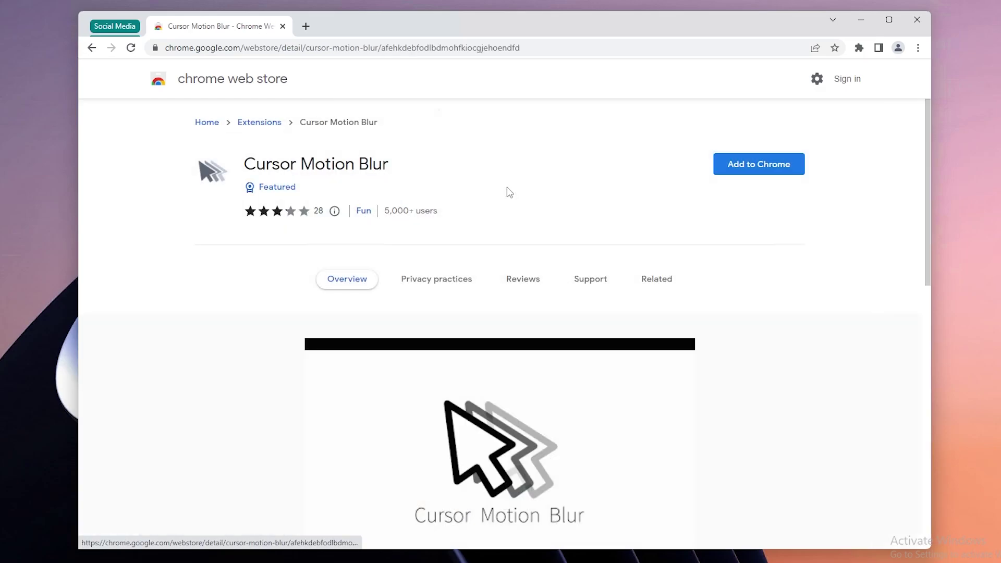
click(741, 174)
click(525, 149)
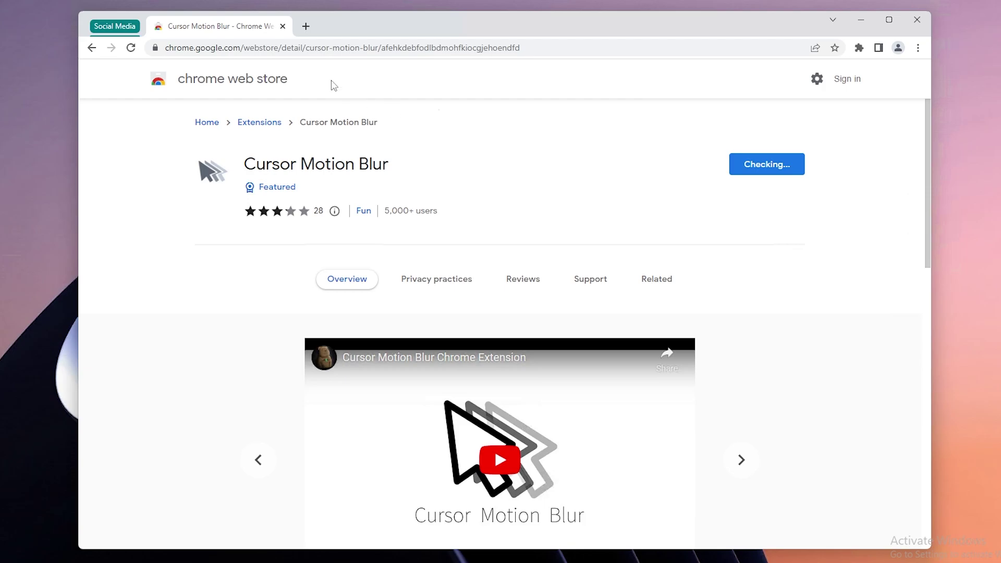
In a new tab, open Cursor Motion Blur's Options page from the Extensions menu.
click(305, 26)
click(859, 47)
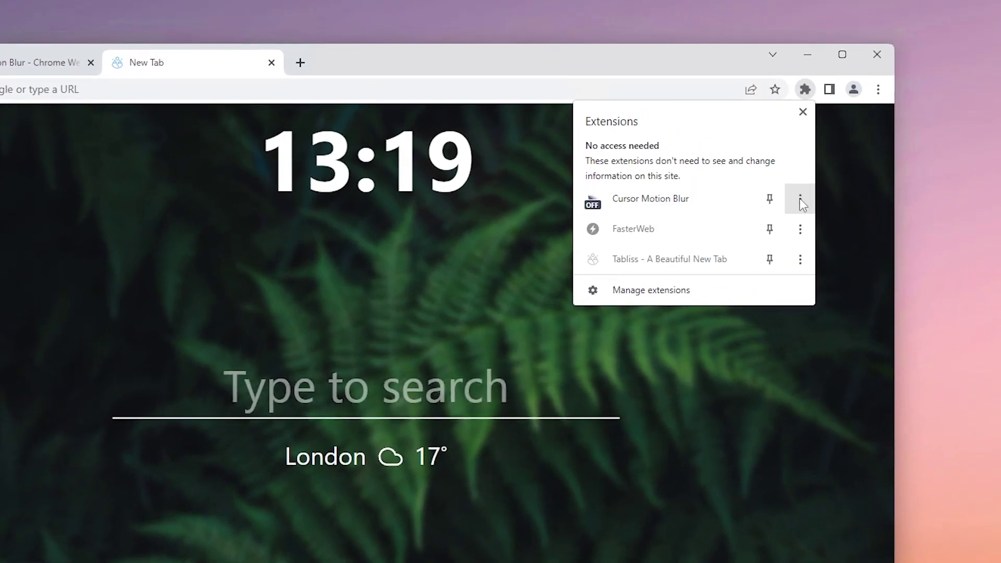
click(809, 188)
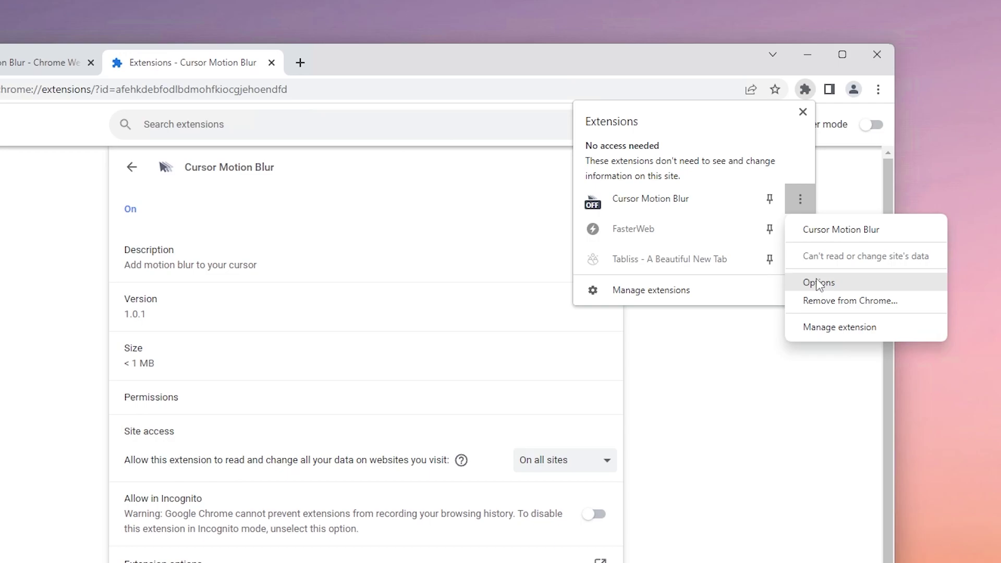
click(820, 283)
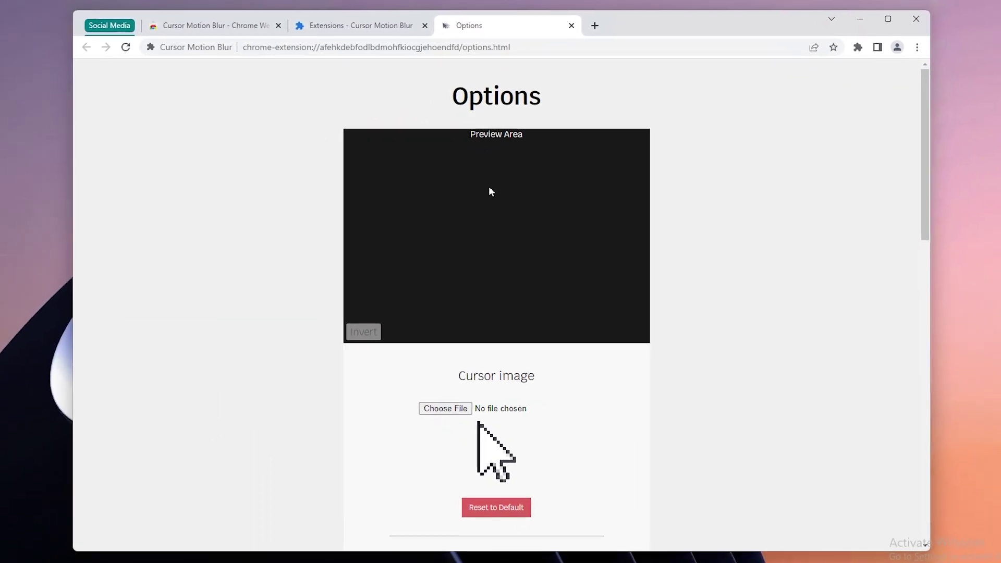
Look over the Cursor Motion Blur options and edit the Cursor width value.
scroll(493, 187, down, 5)
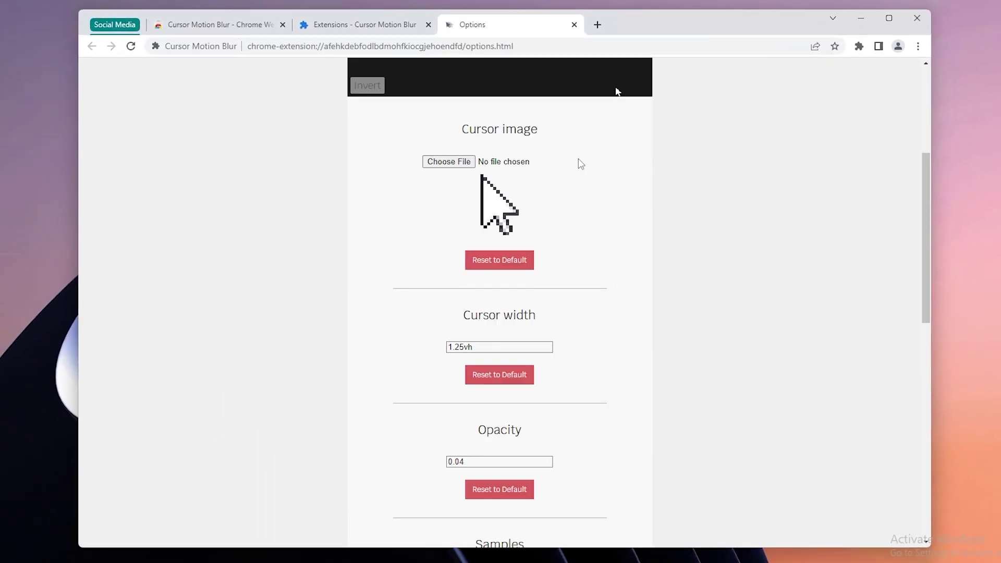
scroll(594, 313, down, 8)
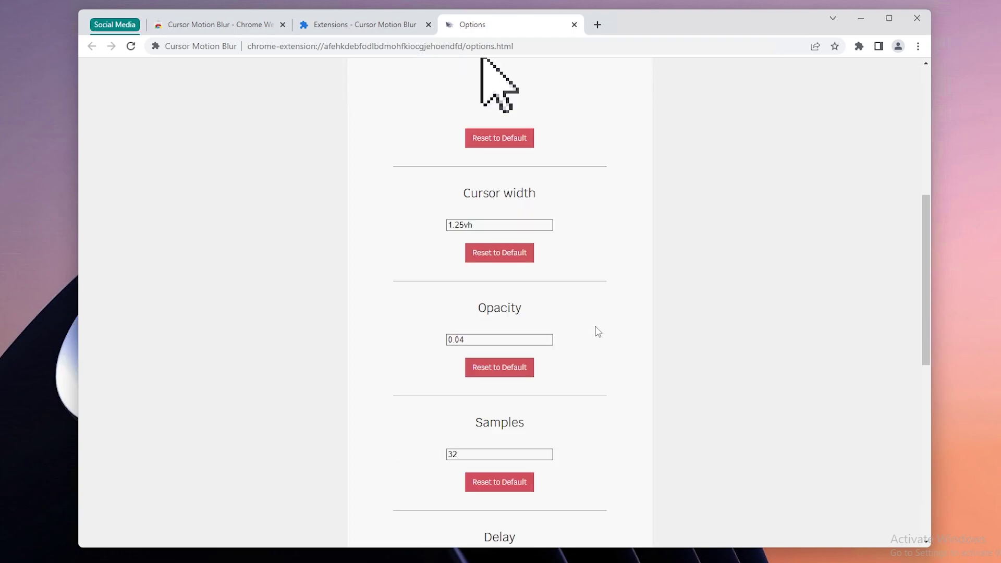
scroll(599, 275, up, 6)
scroll(589, 290, up, 7)
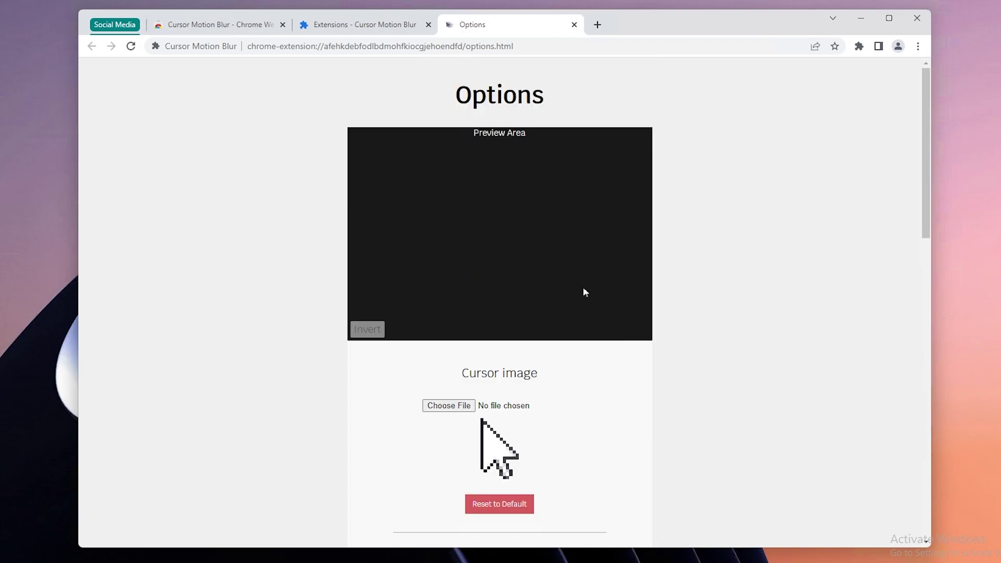
scroll(621, 243, down, 4)
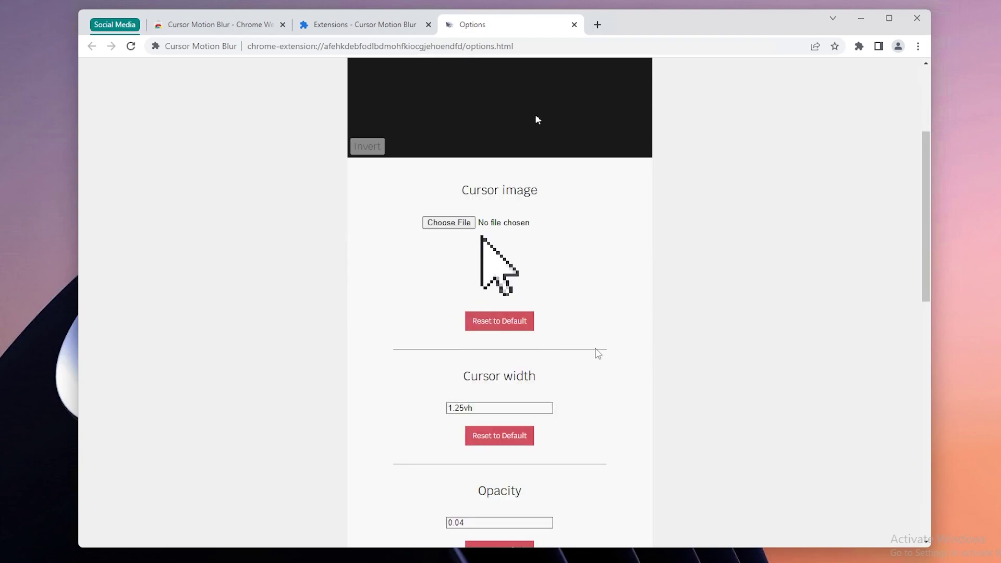
scroll(610, 324, down, 7)
scroll(524, 254, up, 8)
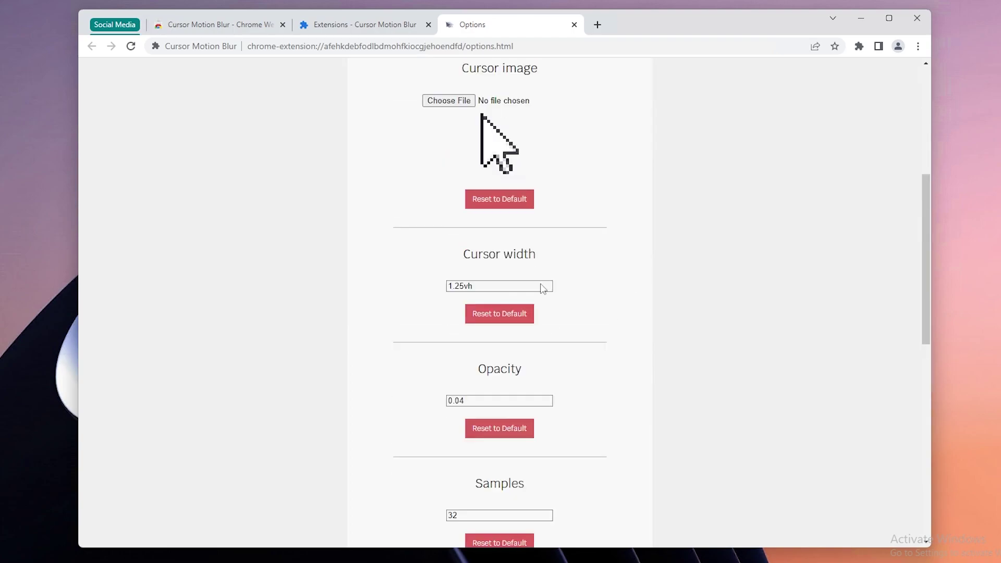
scroll(537, 179, down, 2)
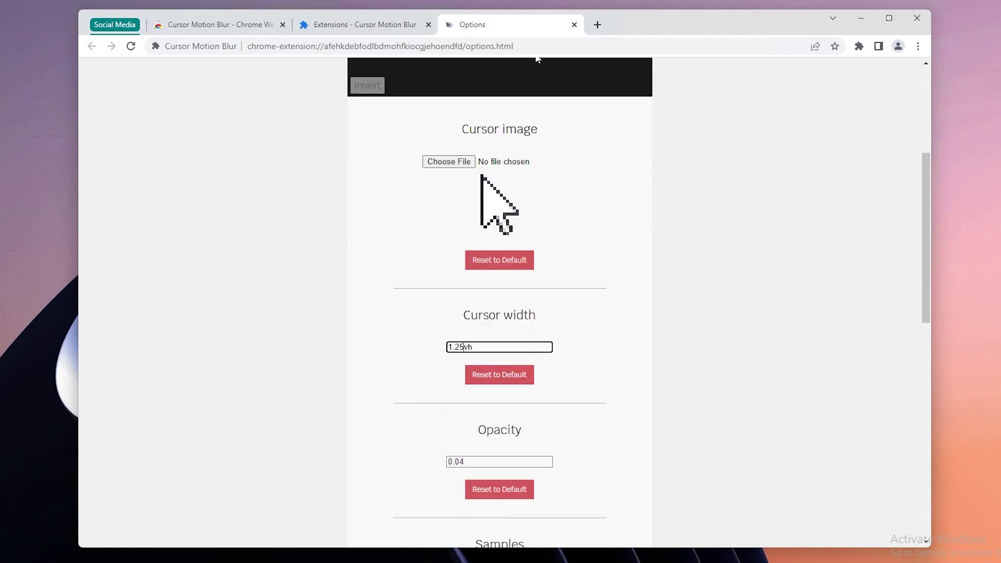
drag(464, 347, 429, 348)
Save the changed cursor options, dismiss the confirmation, and open a new tab.
scroll(652, 261, up, 5)
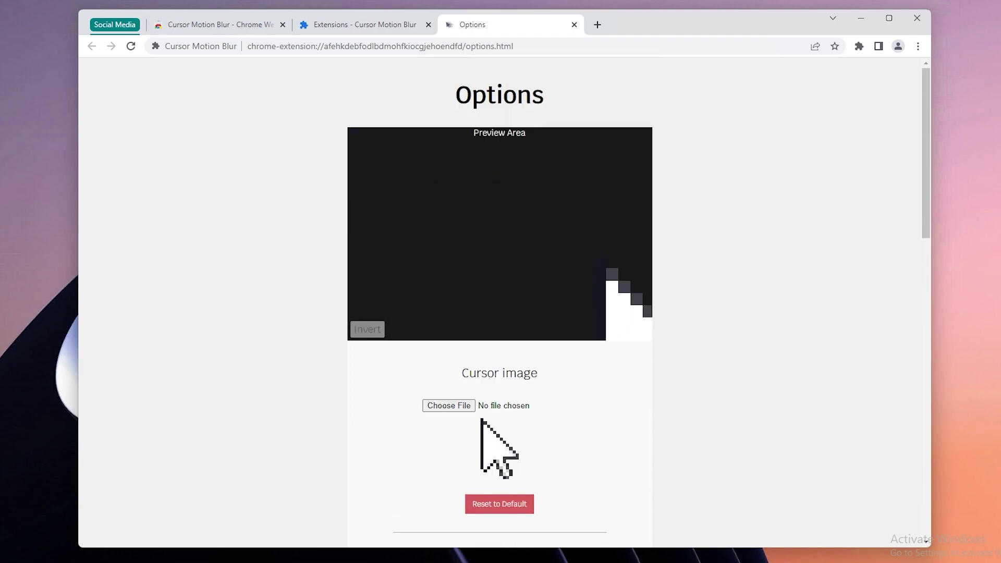
scroll(496, 447, down, 10)
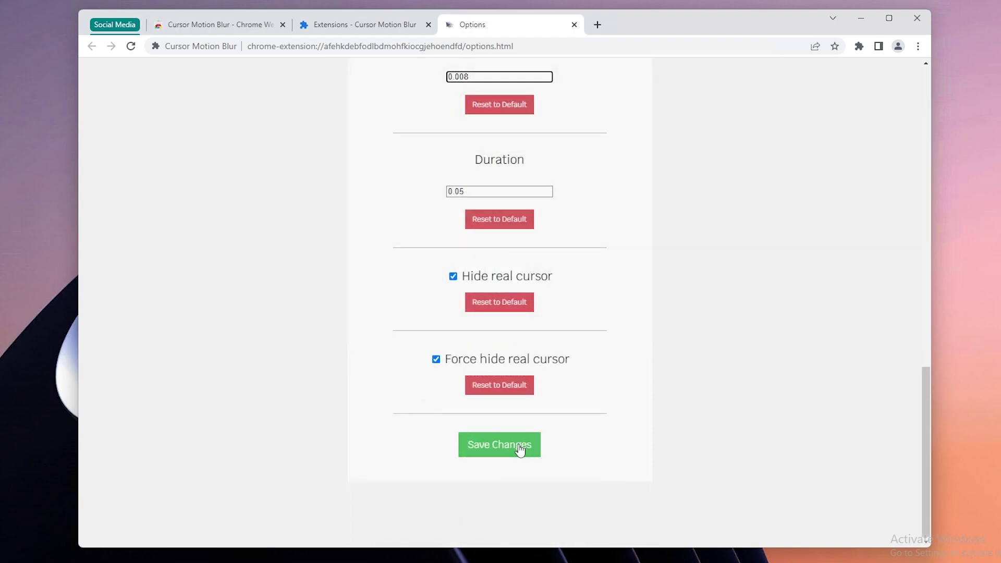
click(519, 447)
click(612, 116)
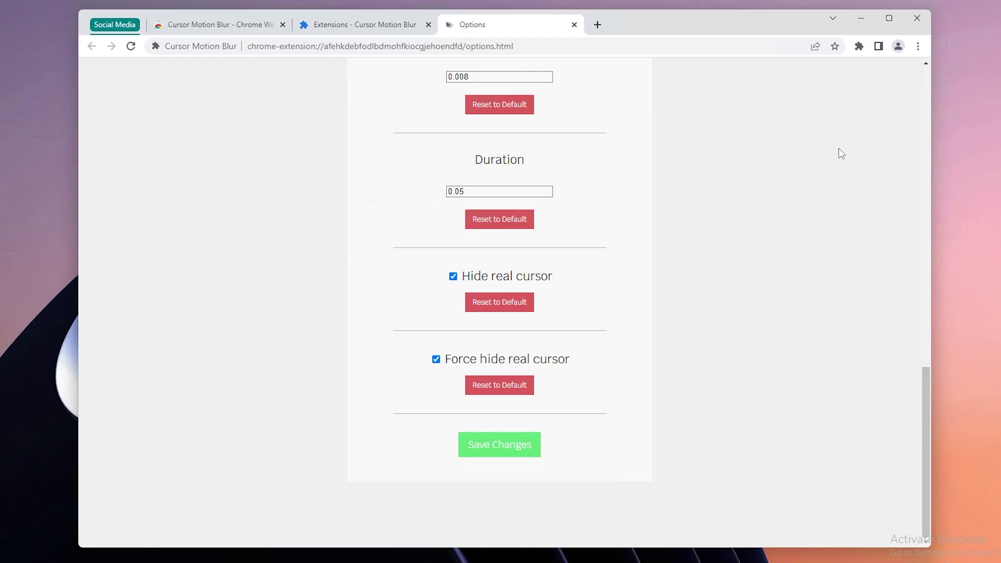
drag(926, 383, 922, 92)
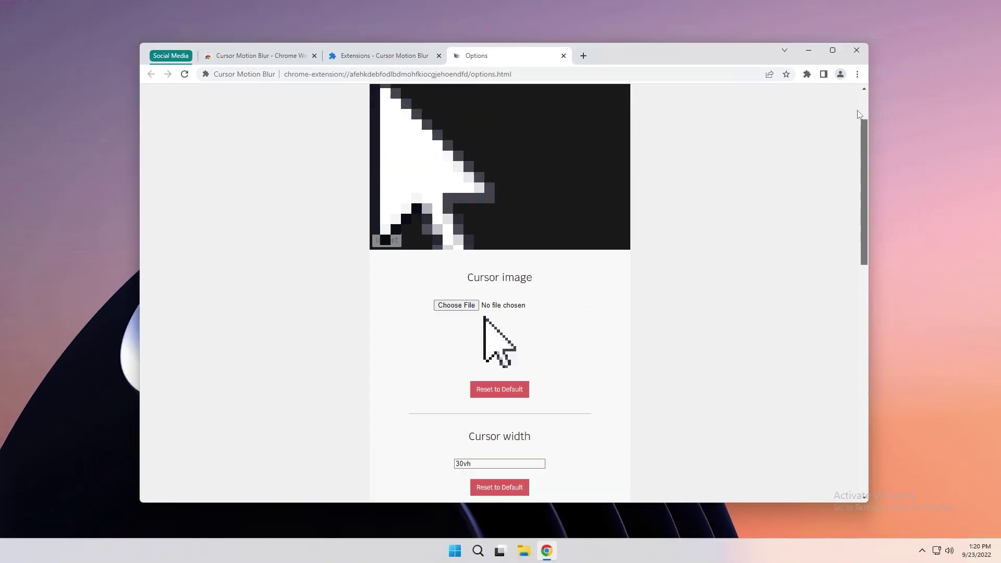
click(583, 56)
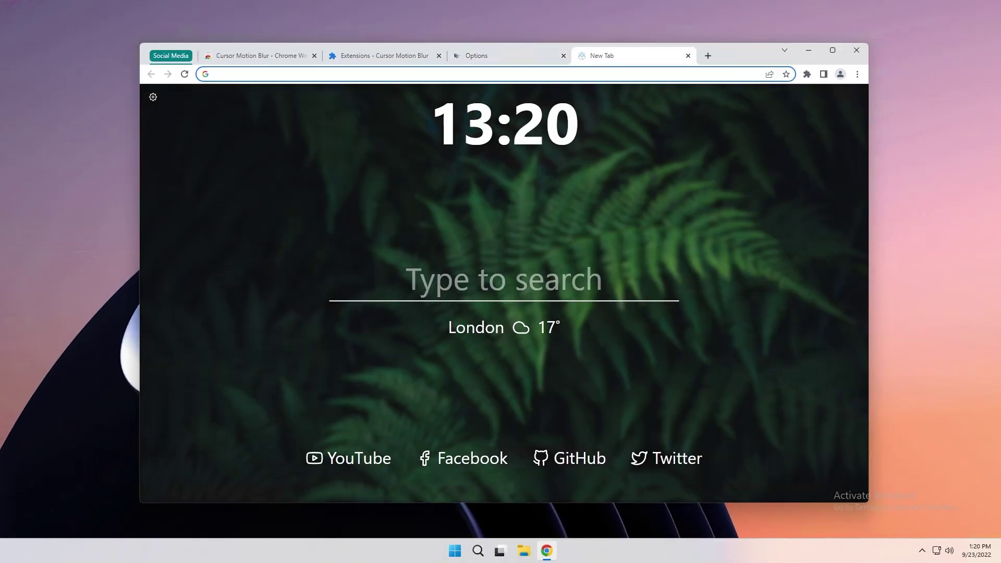
Search 'google' and open the Google homepage at google.si.
click(505, 279)
text(googl)
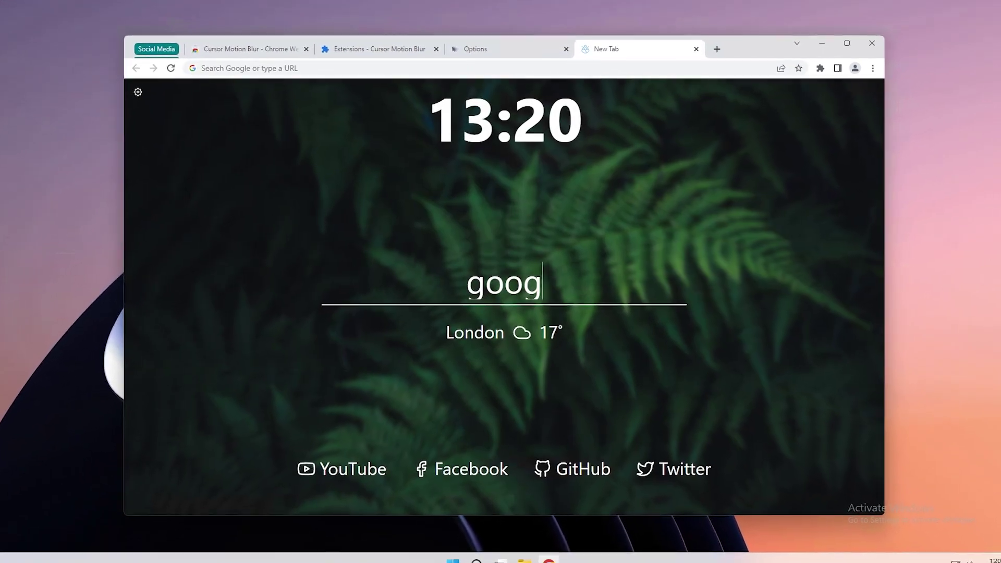
text(e)
key(Return)
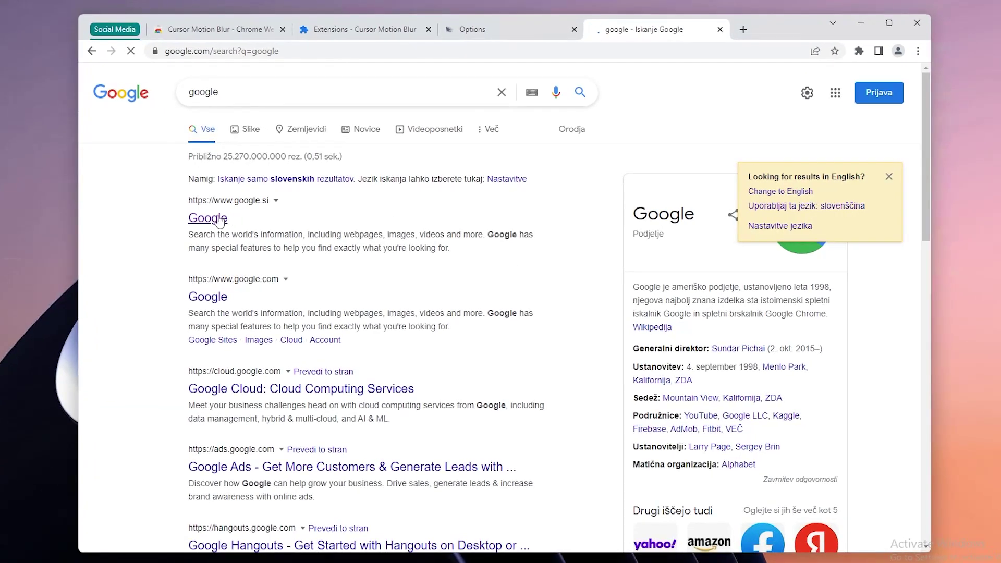
click(469, 205)
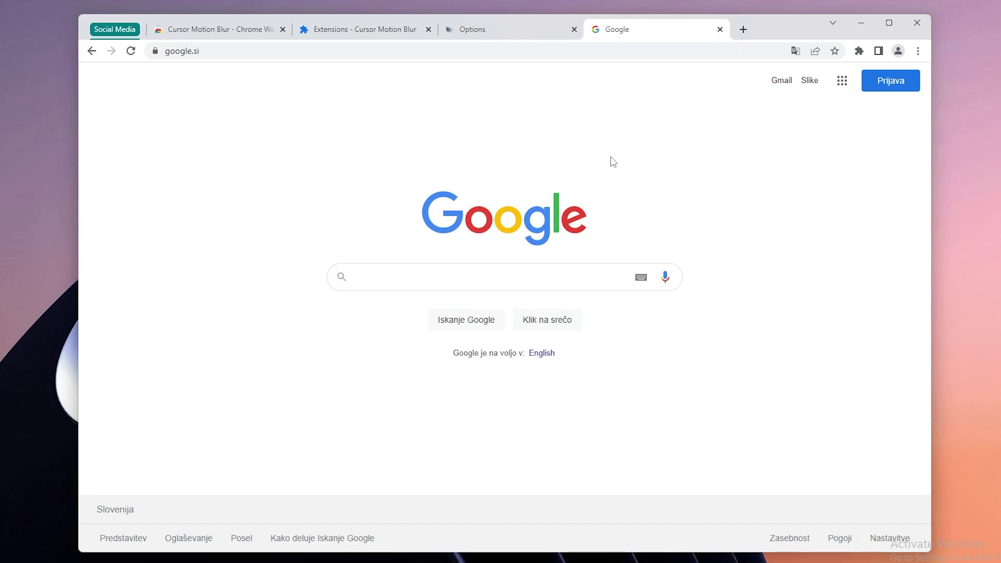
Turn on Cursor Motion Blur for the page and try the blurred cursor.
click(859, 50)
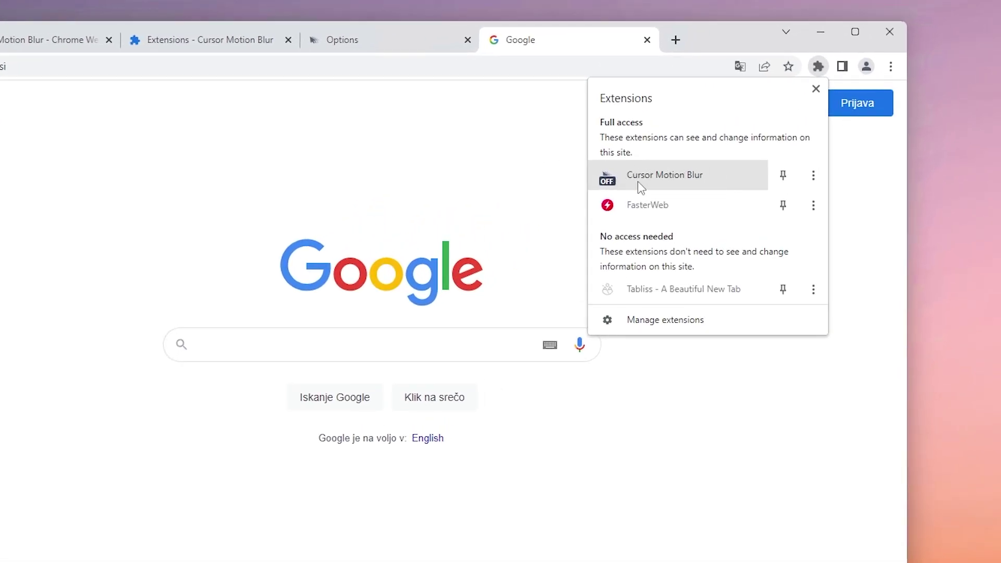
click(611, 182)
click(818, 68)
click(479, 156)
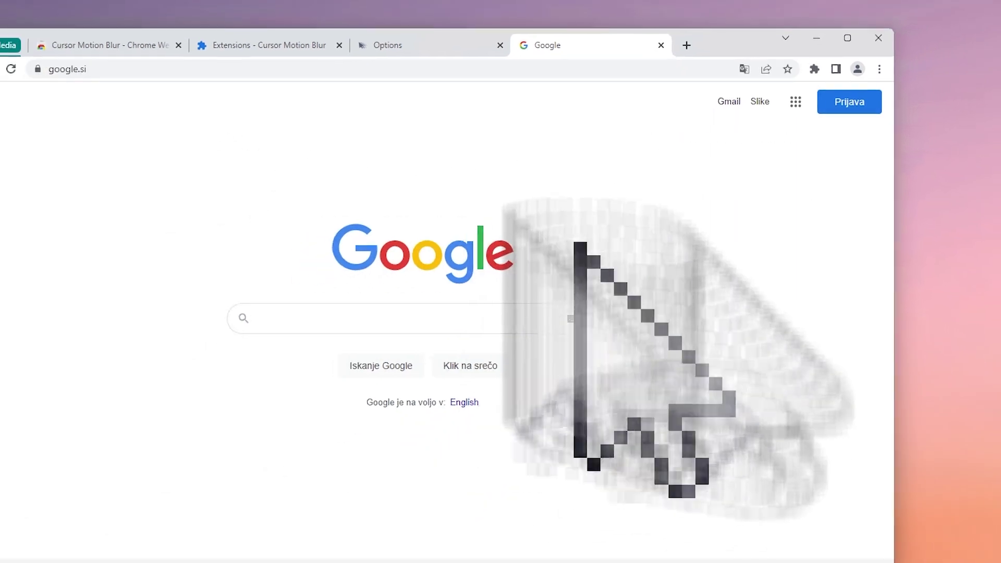